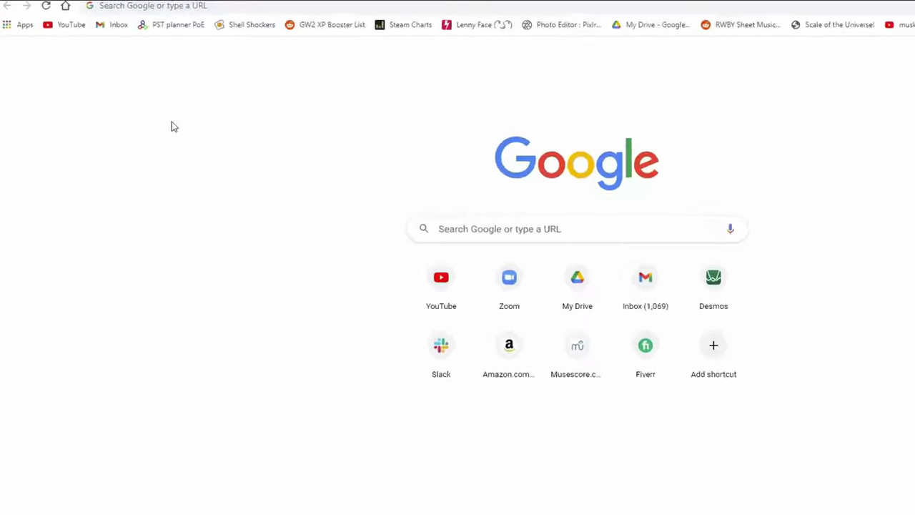
Step: Load app.salad.io in Chrome, removing the autocompleted path, and begin logging in
{"action": "left_click", "coordinate": [147, 8]}
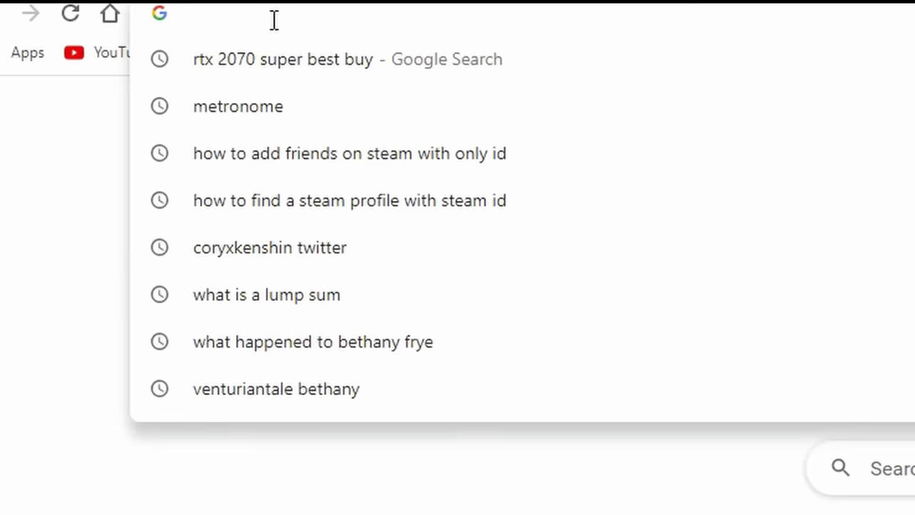
{"action": "type", "text": "app.salad."}
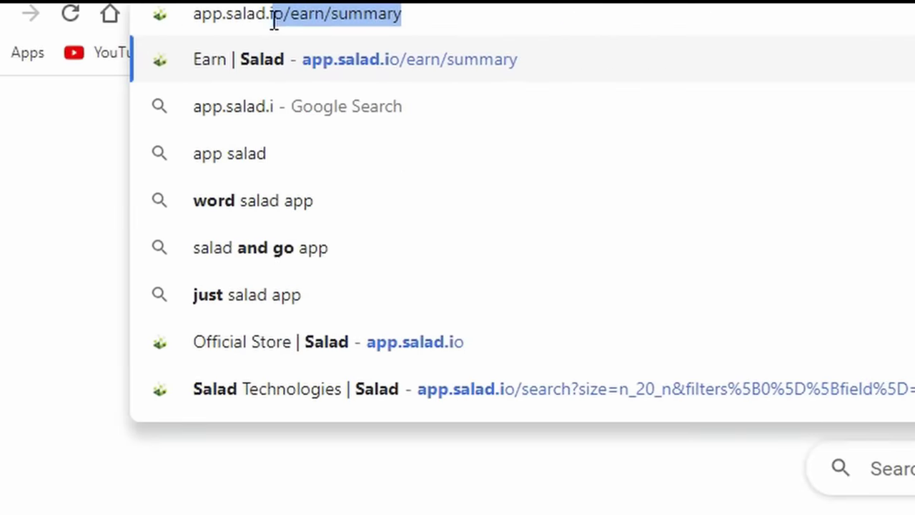
{"action": "type", "text": "io"}
{"action": "key", "text": "Delete"}
{"action": "key", "text": "Return"}
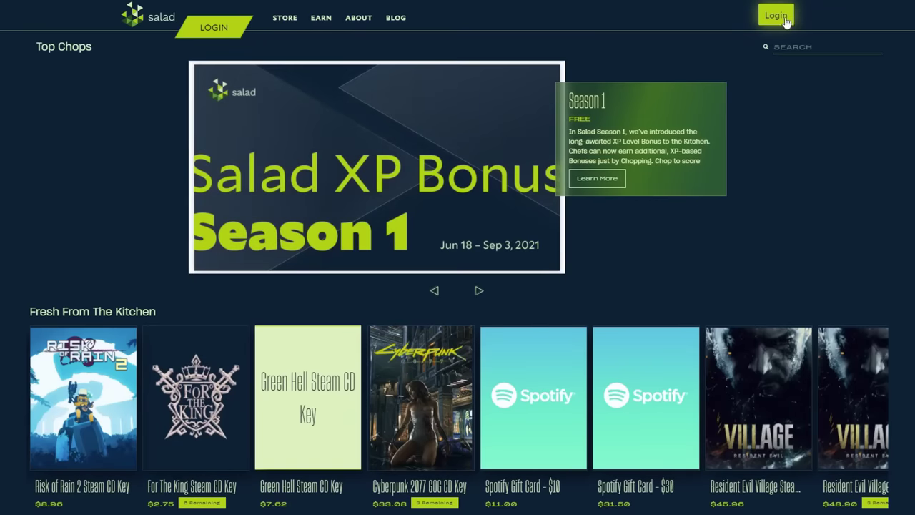
{"action": "left_click", "coordinate": [784, 17]}
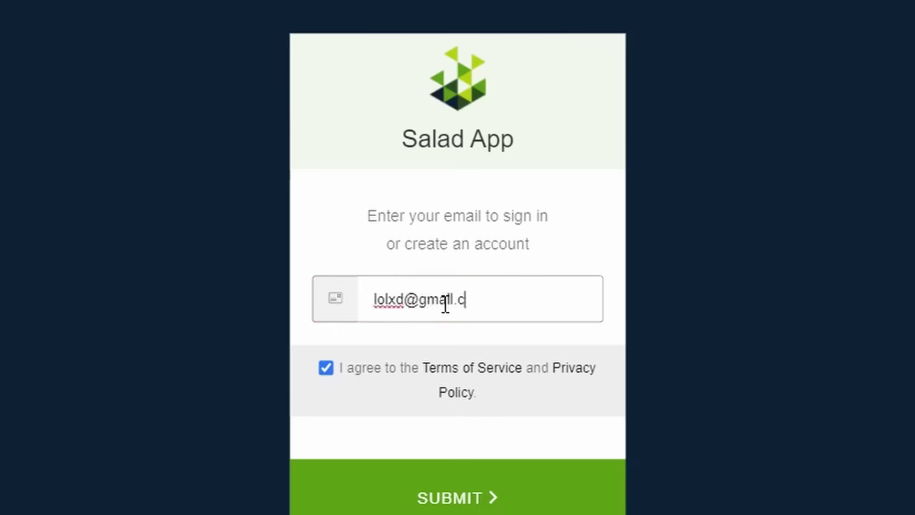
Step: Sign in with the account e-mail address, then go to Earn > Mining > Referrals
{"action": "left_click", "coordinate": [492, 496]}
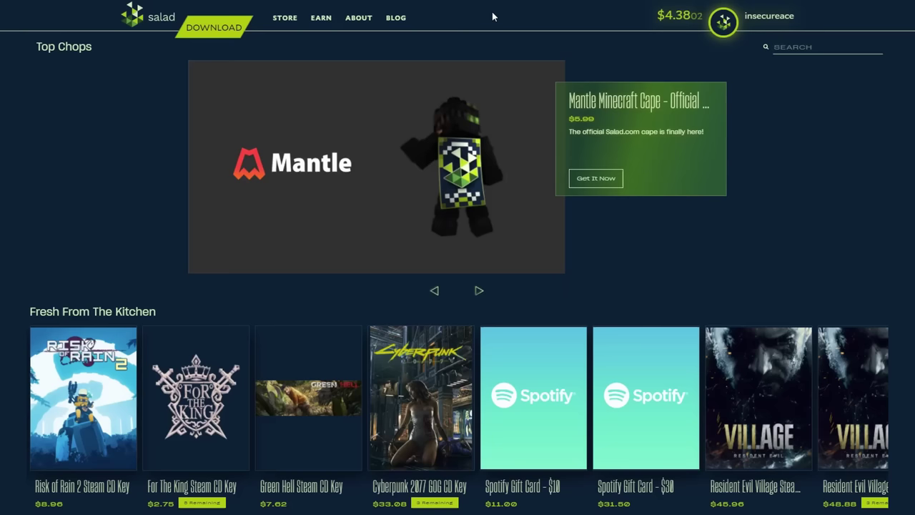
{"action": "left_click", "coordinate": [321, 17]}
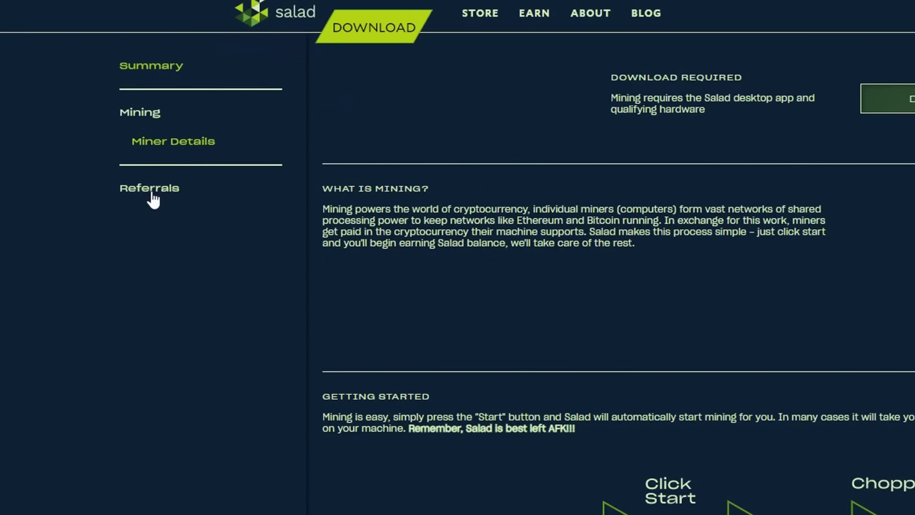
{"action": "left_click", "coordinate": [150, 191]}
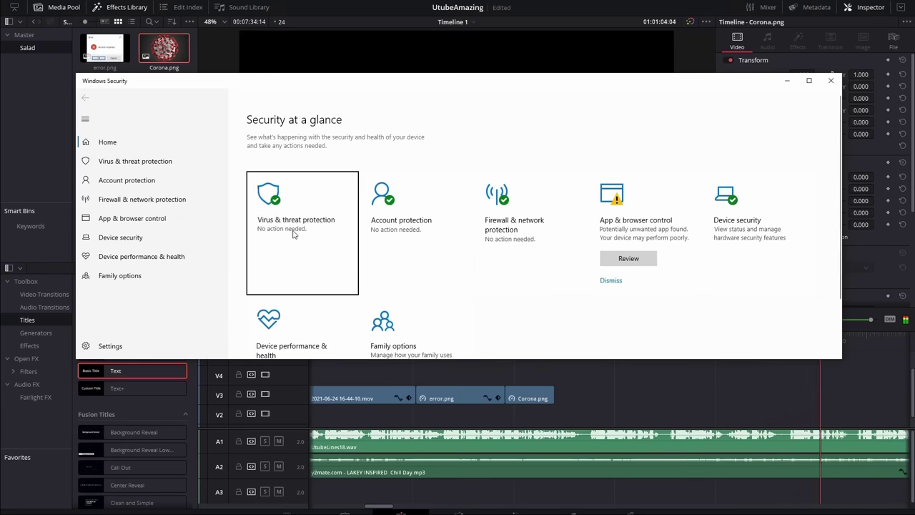
Step: Go to Virus & threat protection exclusions and choose to add a Folder exclusion
{"action": "left_click", "coordinate": [474, 180]}
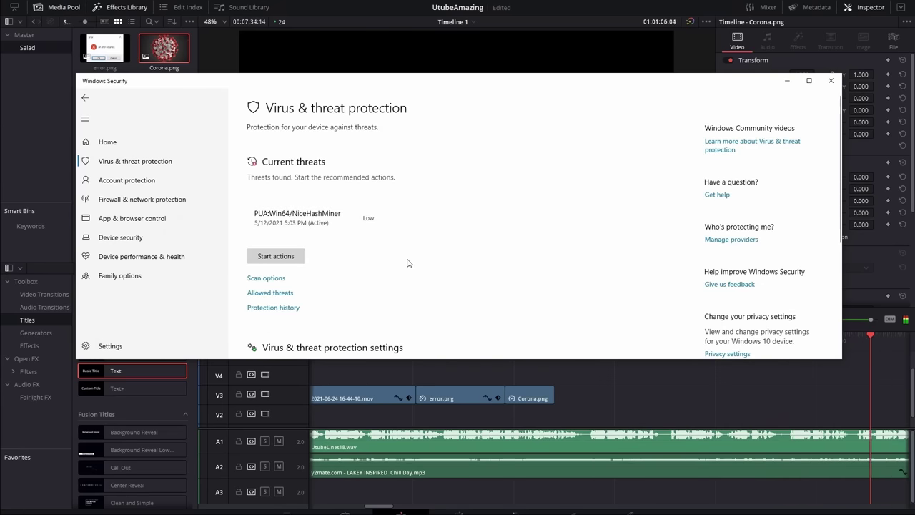
{"action": "scroll", "coordinate": [408, 264], "scroll_direction": "down", "scroll_amount": 3}
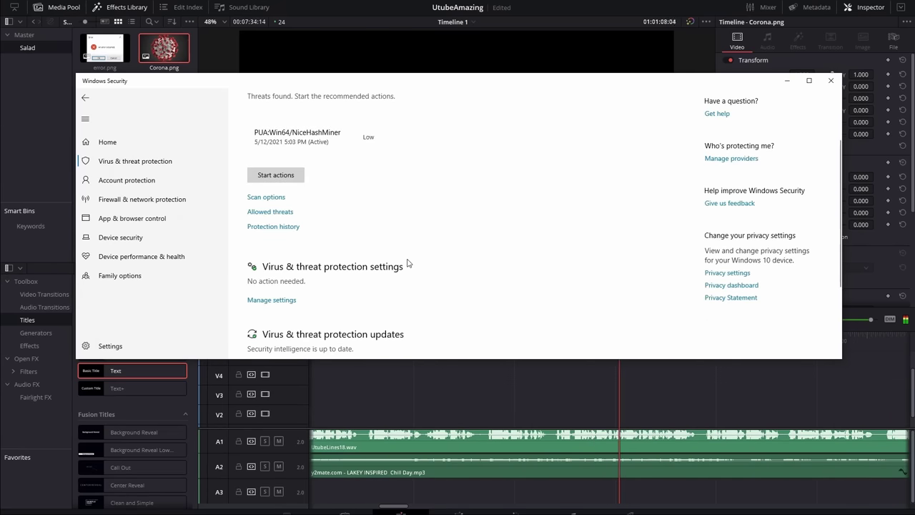
{"action": "left_click", "coordinate": [286, 278]}
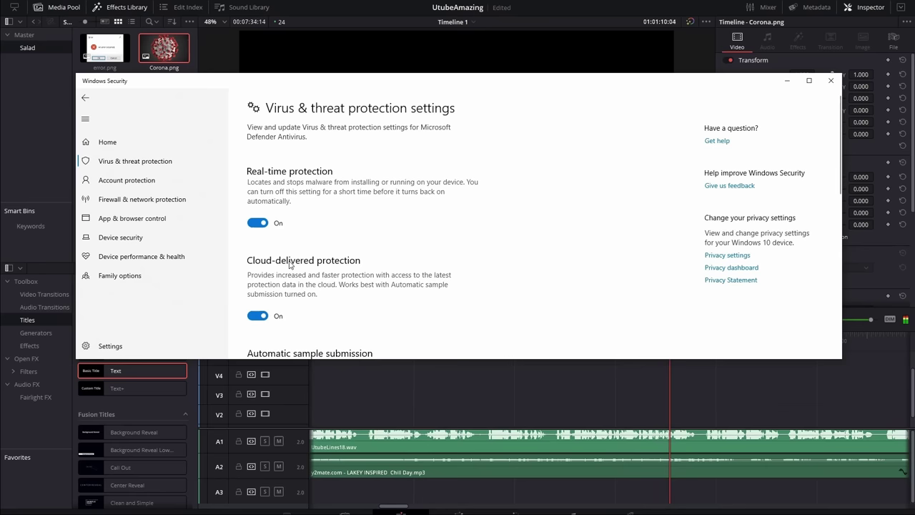
{"action": "scroll", "coordinate": [431, 254], "scroll_direction": "down", "scroll_amount": 5}
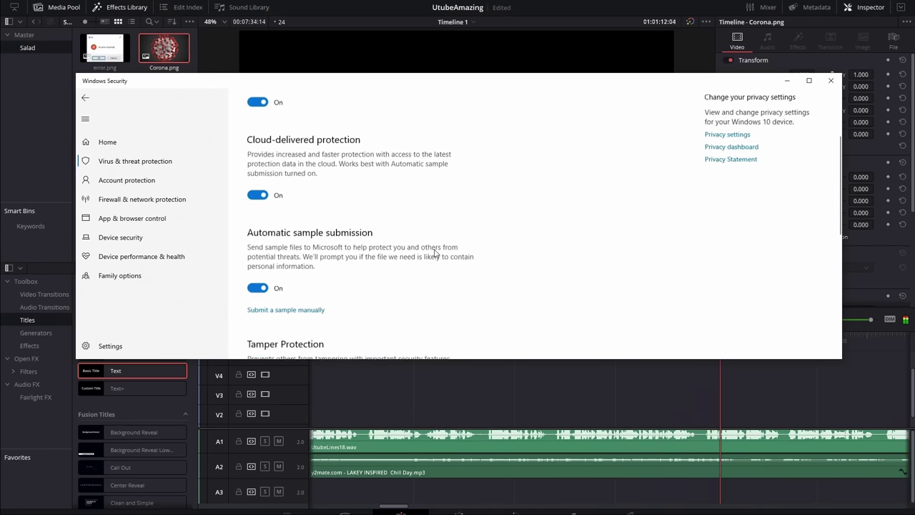
{"action": "scroll", "coordinate": [434, 253], "scroll_direction": "down", "scroll_amount": 6}
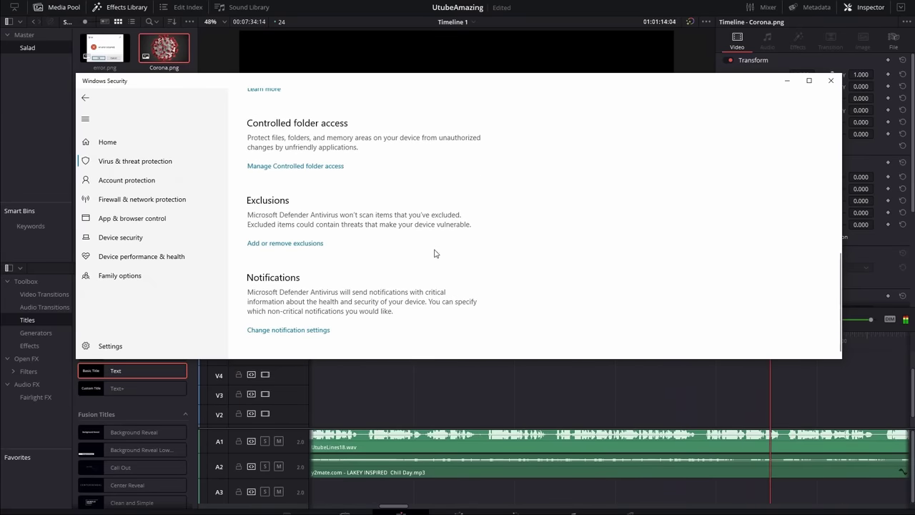
{"action": "left_click", "coordinate": [306, 247]}
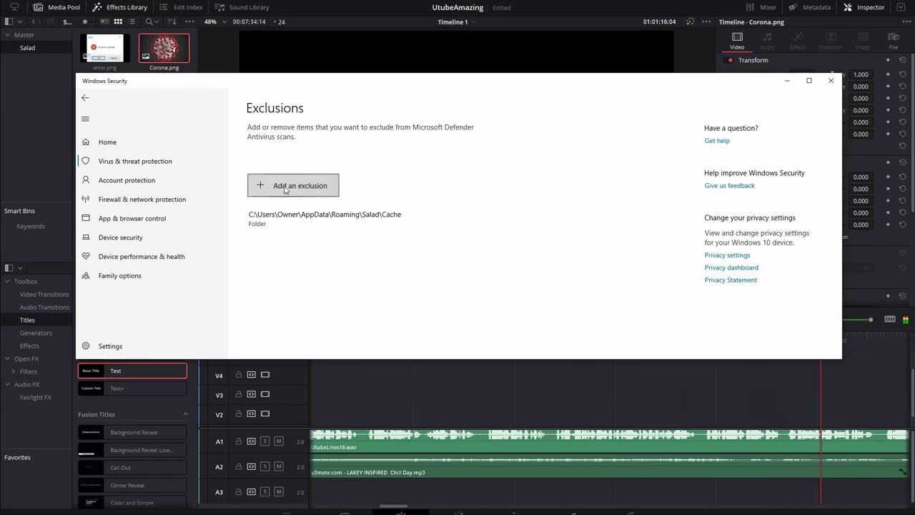
{"action": "left_click", "coordinate": [287, 187]}
{"action": "left_click", "coordinate": [286, 223]}
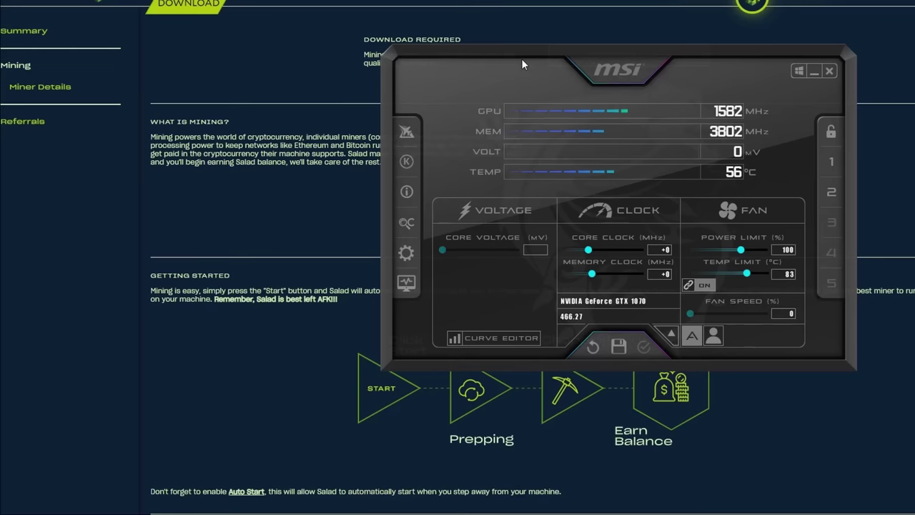
{"action": "left_click_drag", "start_coordinate": [573, 67], "coordinate": [547, 76]}
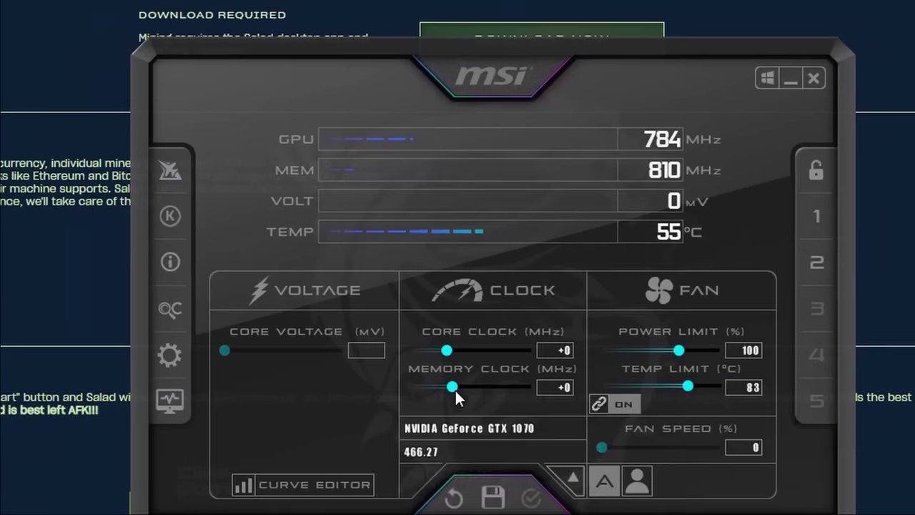
Step: Set the GTX 1070 memory clock offset to +98 MHz
{"action": "left_click_drag", "start_coordinate": [425, 438], "coordinate": [439, 444]}
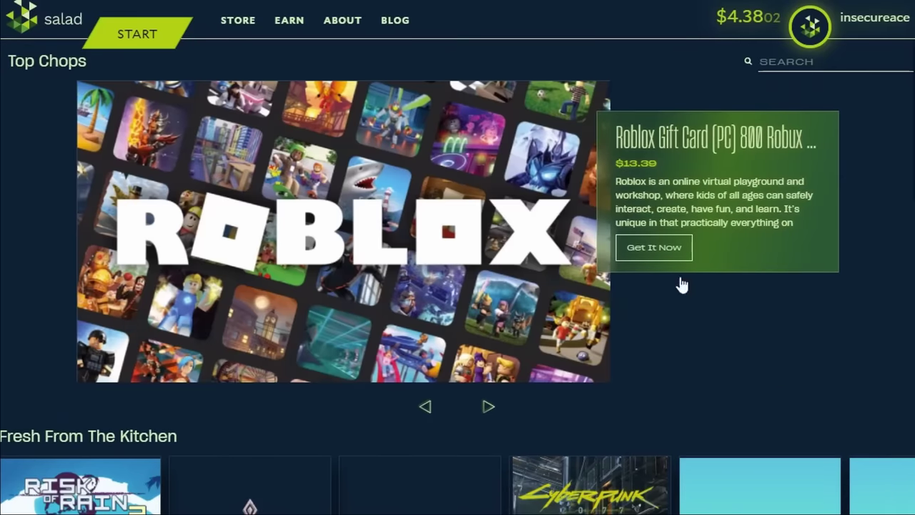
Step: Open Mining > Miner Details and press START to install PhoenixMiner 5.6d
{"action": "mouse_move", "coordinate": [279, 23]}
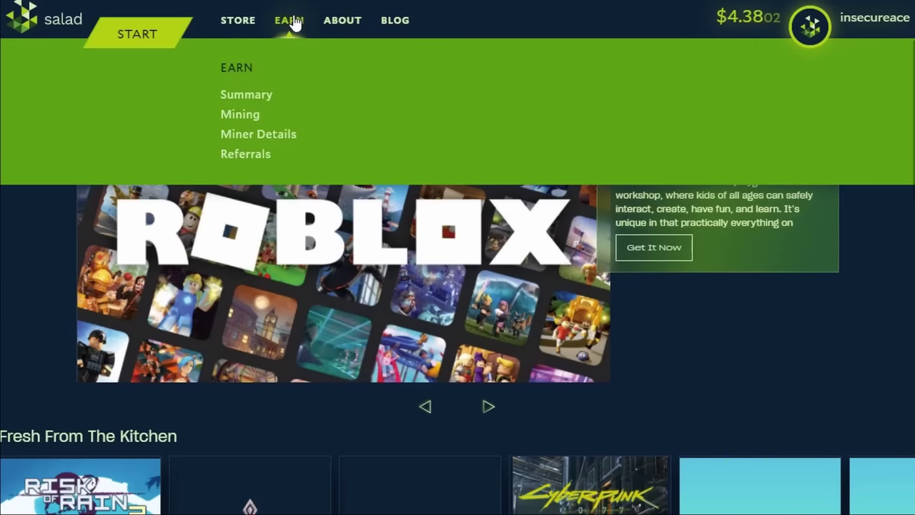
{"action": "left_click", "coordinate": [225, 123]}
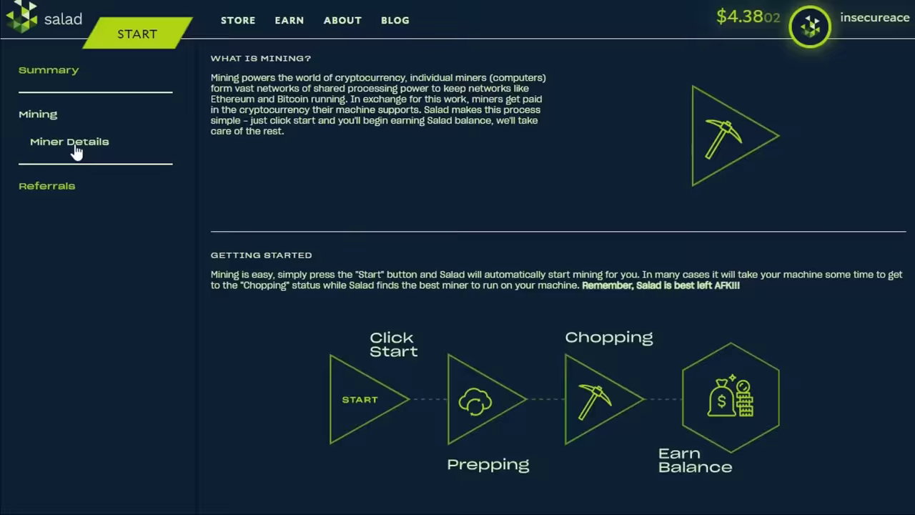
{"action": "left_click", "coordinate": [76, 148]}
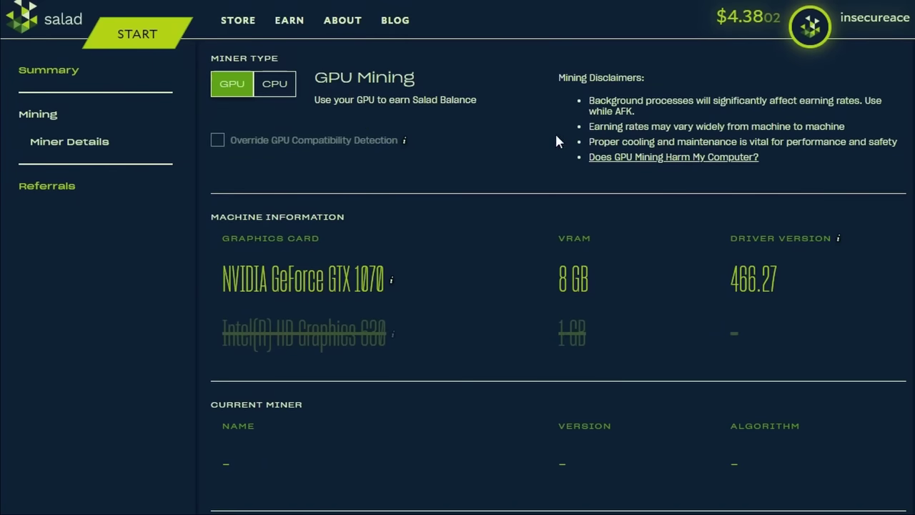
{"action": "left_click", "coordinate": [165, 42]}
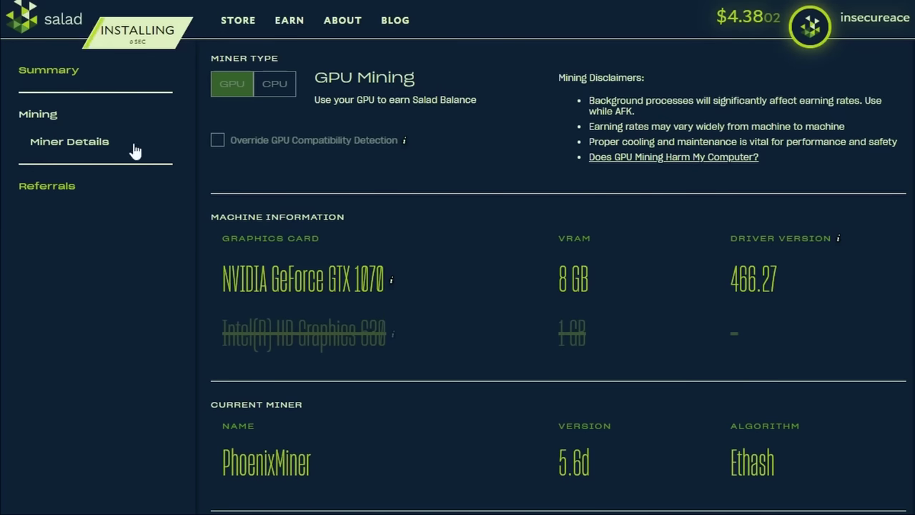
{"action": "scroll", "coordinate": [224, 244], "scroll_direction": "down", "scroll_amount": 3}
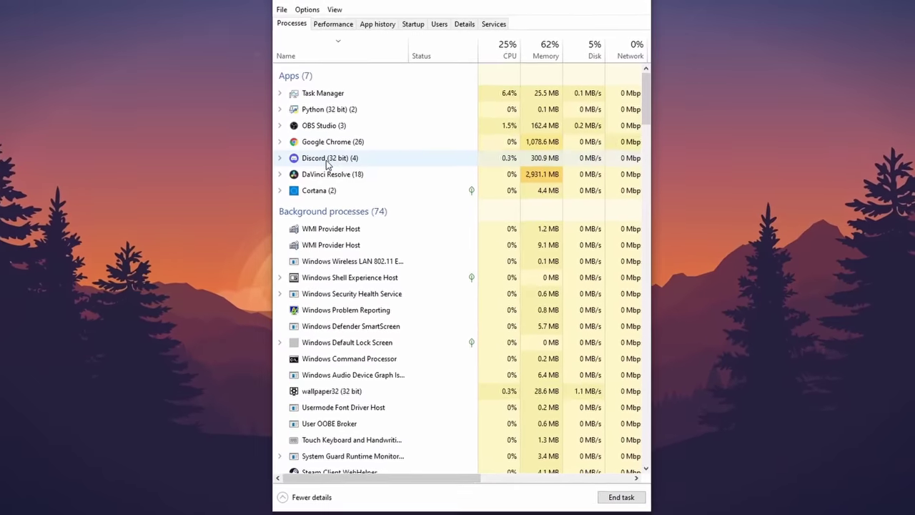
Step: End the Discord task in Task Manager, leaving OriginWebHelperService running
{"action": "right_click", "coordinate": [315, 156]}
{"action": "left_click", "coordinate": [339, 187]}
{"action": "scroll", "coordinate": [354, 200], "scroll_direction": "down", "scroll_amount": 3}
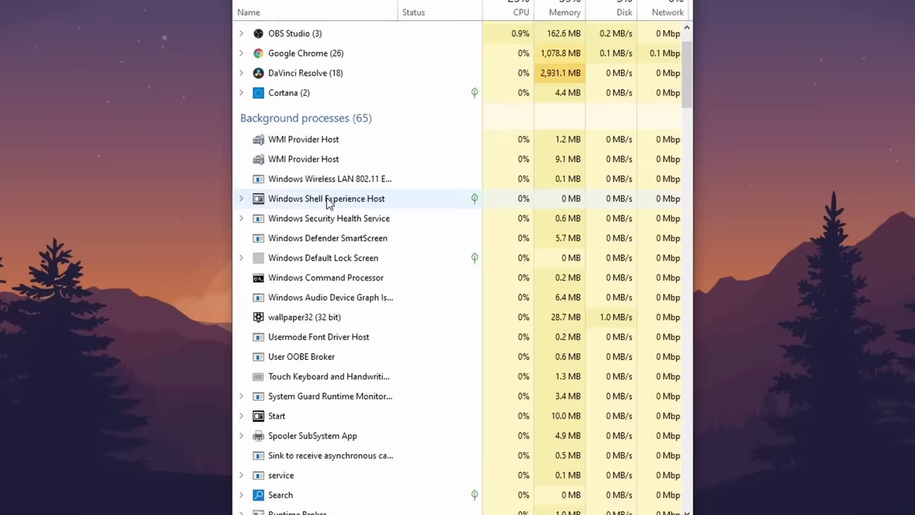
{"action": "scroll", "coordinate": [362, 288], "scroll_direction": "down", "scroll_amount": 9}
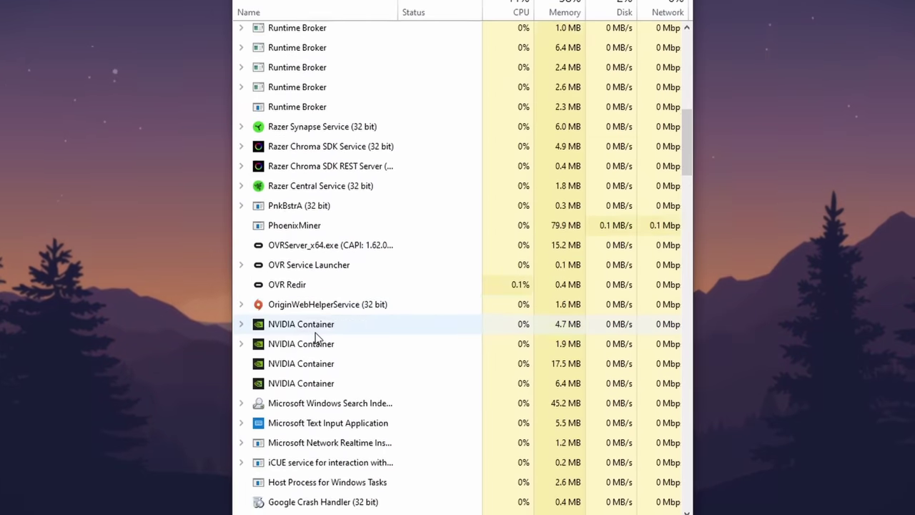
{"action": "scroll", "coordinate": [310, 323], "scroll_direction": "down", "scroll_amount": 3}
{"action": "scroll", "coordinate": [274, 174], "scroll_direction": "up", "scroll_amount": 2}
{"action": "right_click", "coordinate": [305, 136]}
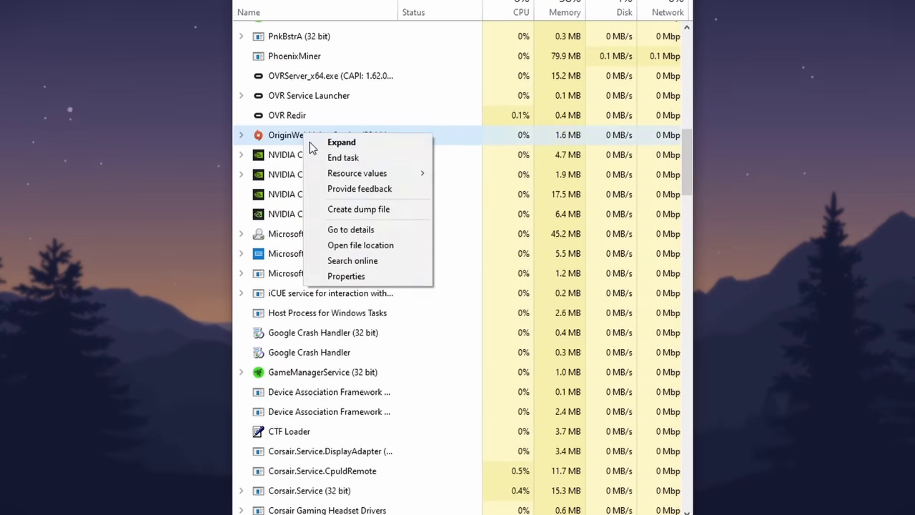
{"action": "key", "text": "Escape"}
{"action": "scroll", "coordinate": [321, 321], "scroll_direction": "down", "scroll_amount": 7}
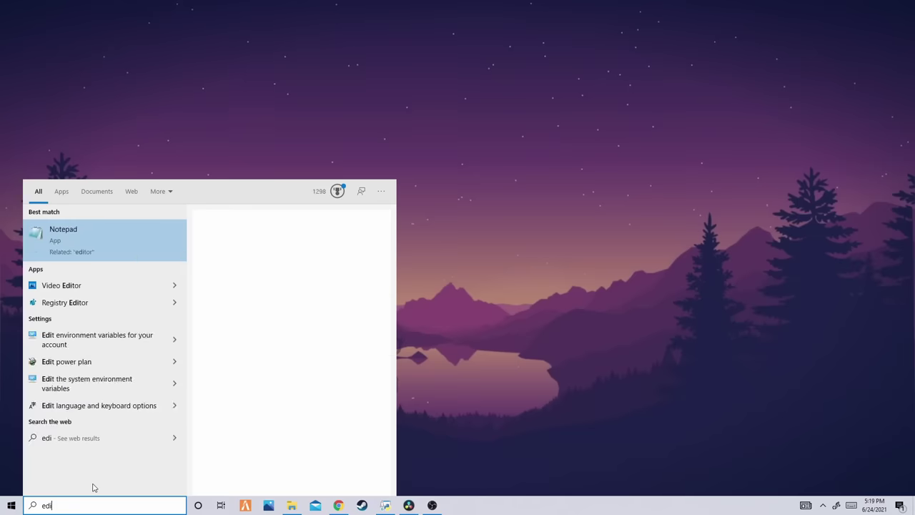
Step: Cap minimum and maximum processor state at 25% in the power plan, apply, and close
{"action": "type", "text": "t pow"}
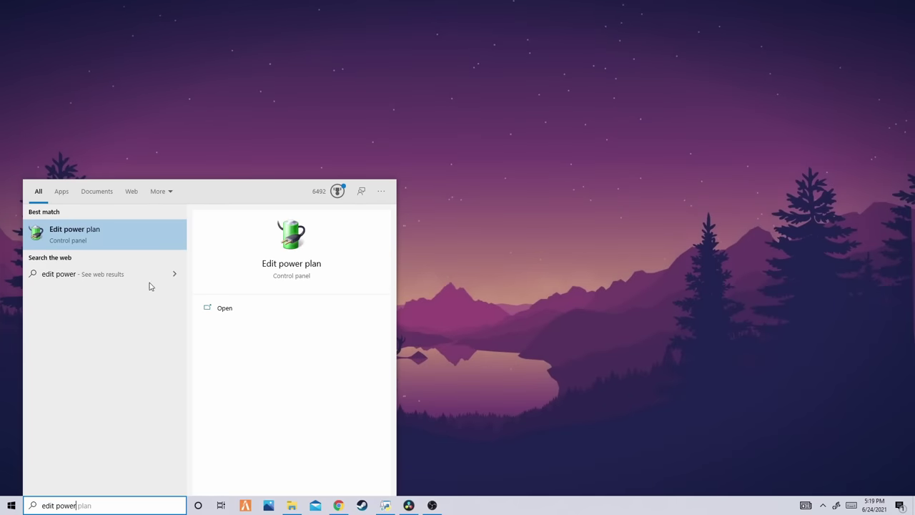
{"action": "type", "text": "er"}
{"action": "left_click", "coordinate": [105, 238]}
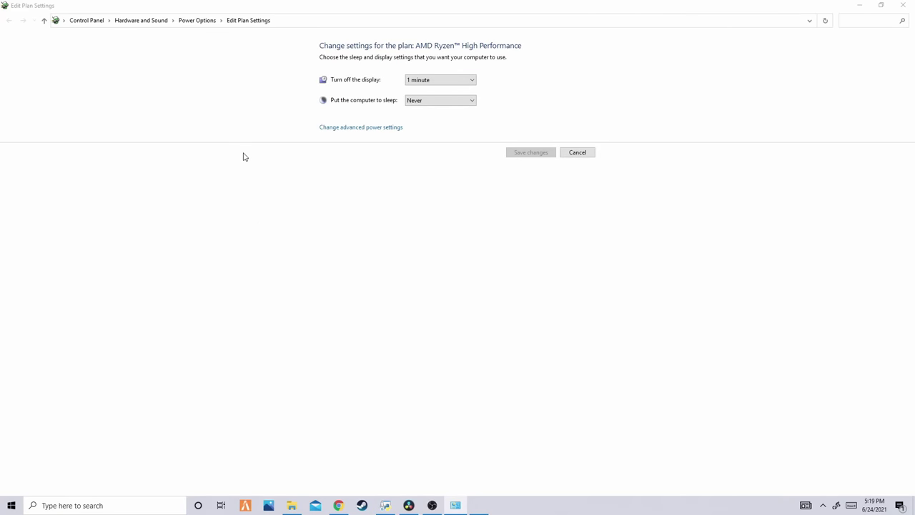
{"action": "left_click", "coordinate": [61, 196]}
{"action": "left_click", "coordinate": [68, 180]}
{"action": "scroll", "coordinate": [75, 189], "scroll_direction": "down", "scroll_amount": 1}
{"action": "left_click", "coordinate": [68, 180]}
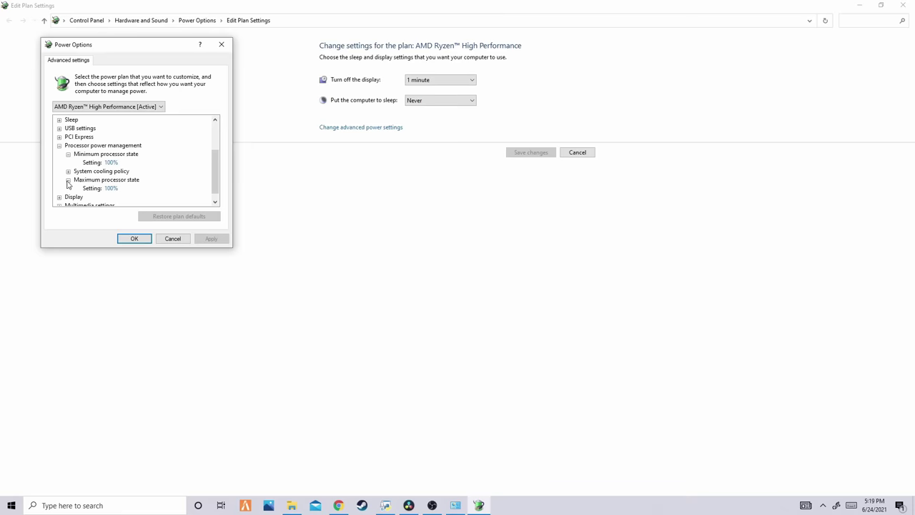
{"action": "left_click", "coordinate": [123, 188]}
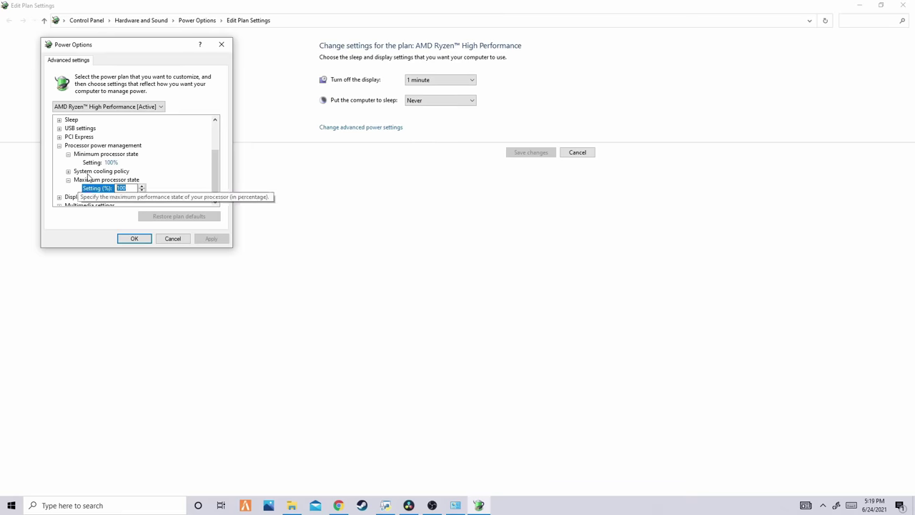
{"action": "key", "text": "Up"}
{"action": "key", "text": "Up"}
{"action": "key", "text": "Up"}
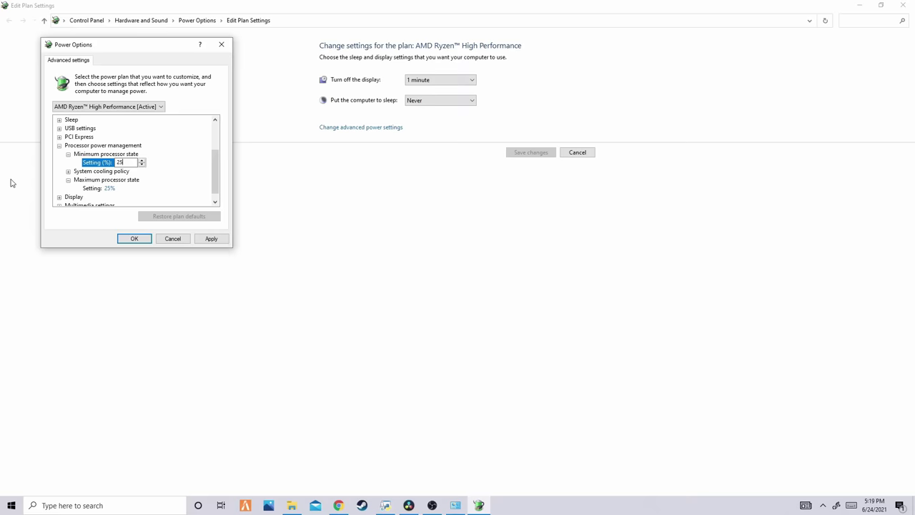
{"action": "left_click", "coordinate": [210, 239]}
{"action": "left_click", "coordinate": [133, 239]}
{"action": "left_click", "coordinate": [903, 5]}
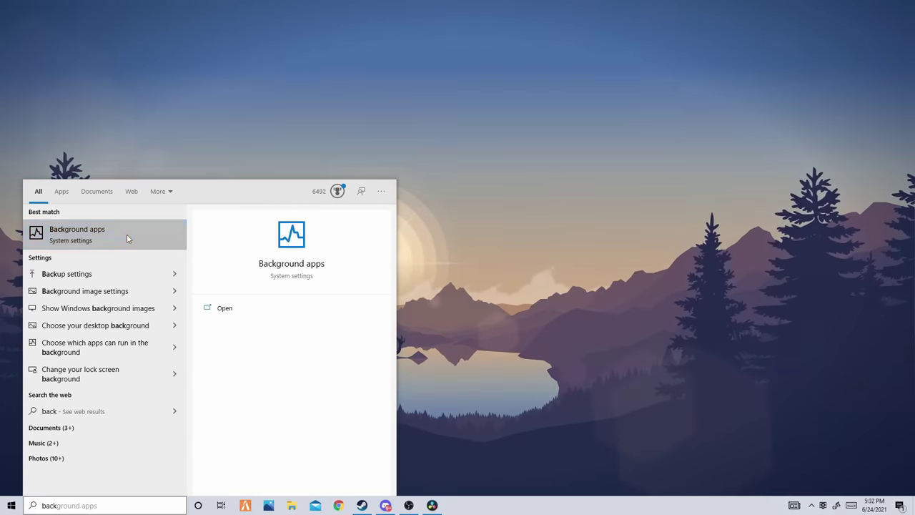
Step: Turn 'Let apps run in the background' Off in Background apps settings
{"action": "left_click", "coordinate": [127, 233]}
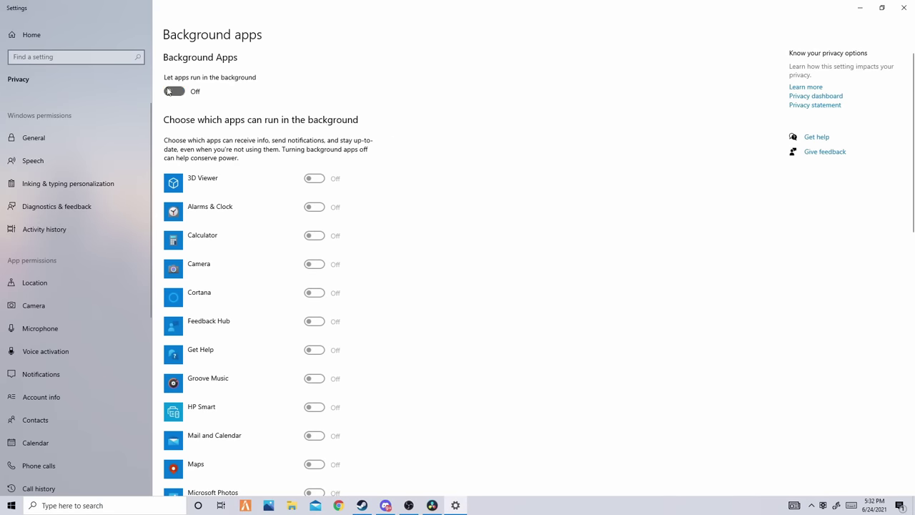
{"action": "left_click", "coordinate": [169, 90]}
{"action": "left_click", "coordinate": [179, 91]}
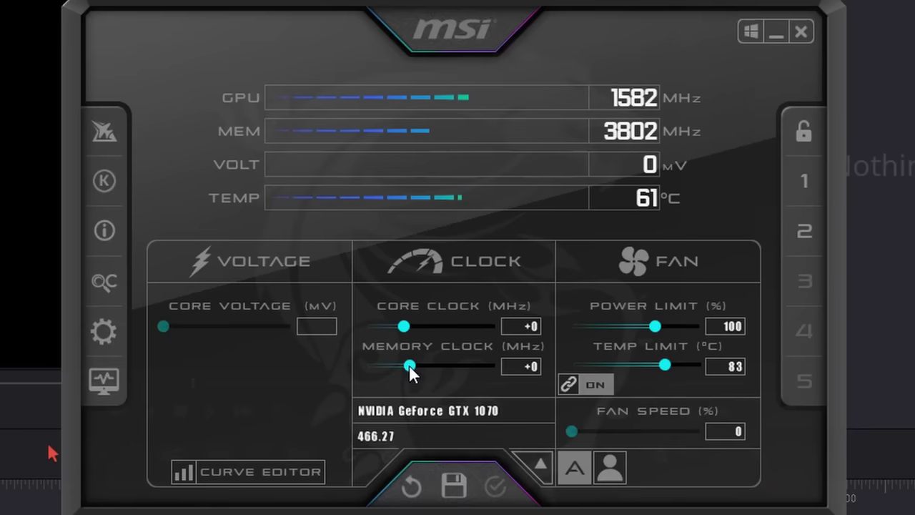
Step: Drag the Memory Clock offset down to -121 MHz
{"action": "left_click_drag", "start_coordinate": [414, 374], "coordinate": [402, 376]}
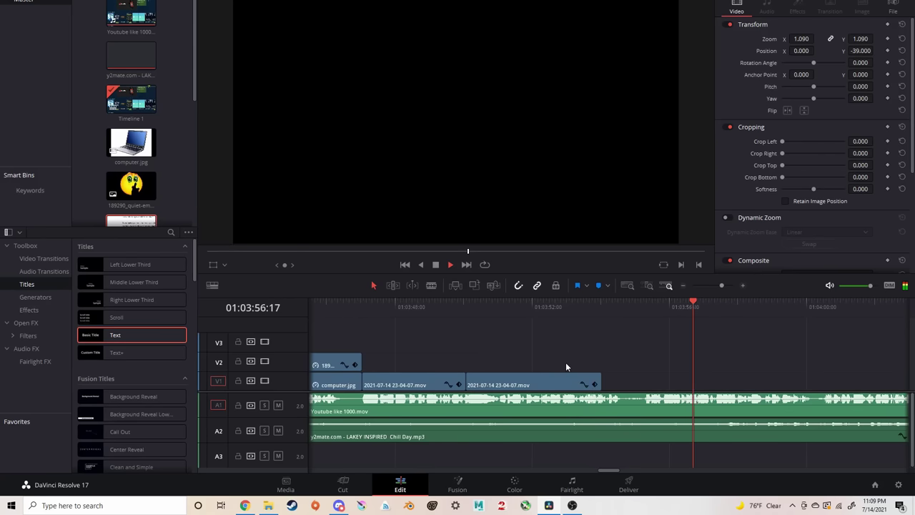
Step: View the Task Manager GPU usage article in Chrome, then open the submit-here channel
{"action": "left_click", "coordinate": [249, 505]}
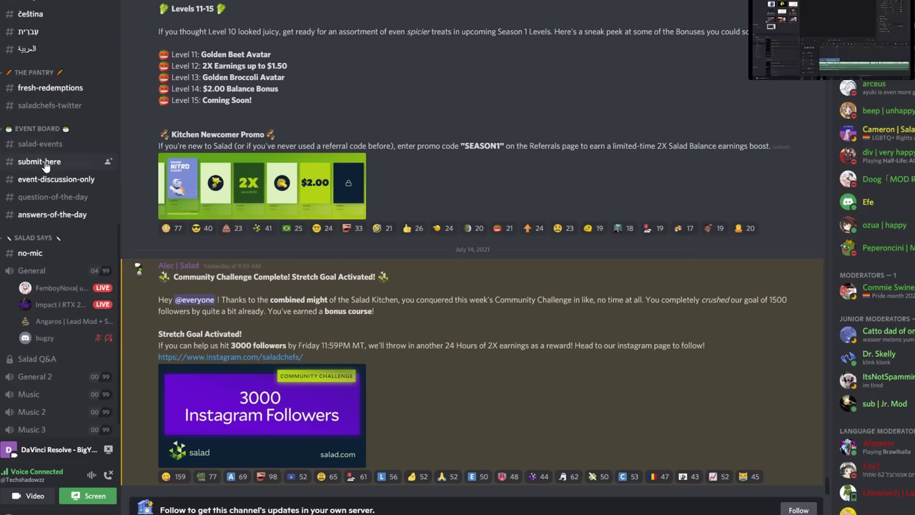
{"action": "left_click", "coordinate": [44, 164]}
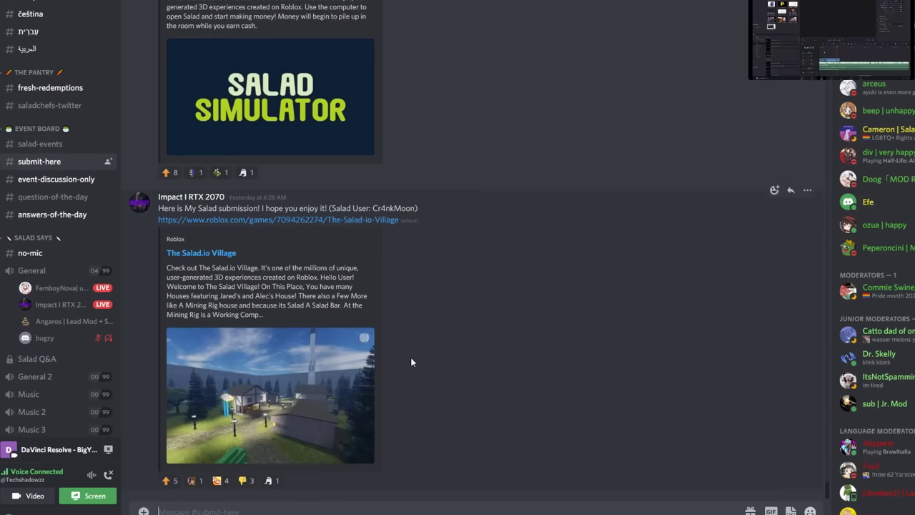
Step: Scroll back through older #submit-here posts and play the saladmeme2.mp4 video
{"action": "scroll", "coordinate": [412, 361], "scroll_direction": "up", "scroll_amount": 15}
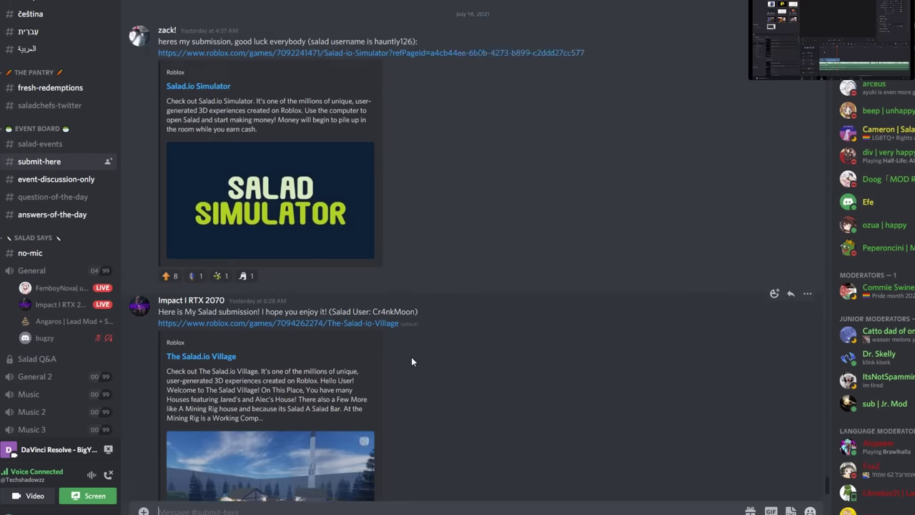
{"action": "scroll", "coordinate": [413, 365], "scroll_direction": "up", "scroll_amount": 15}
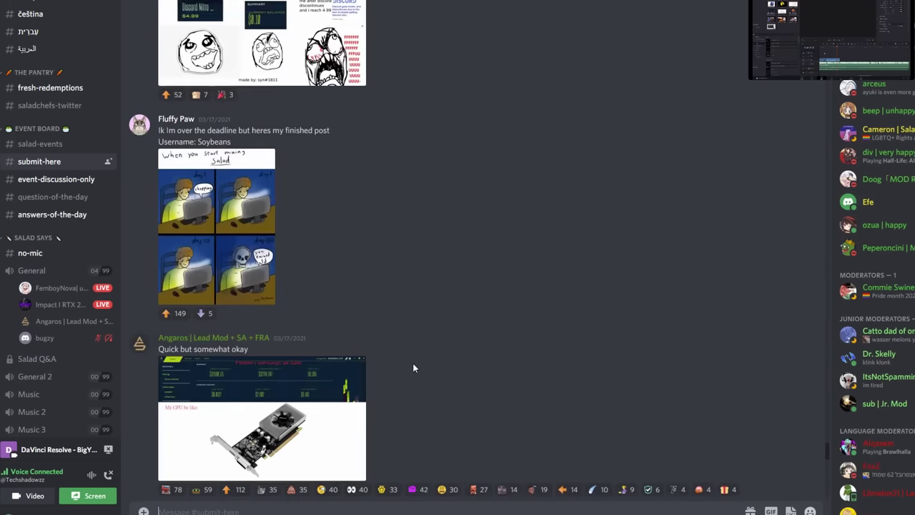
{"action": "scroll", "coordinate": [412, 362], "scroll_direction": "up", "scroll_amount": 1}
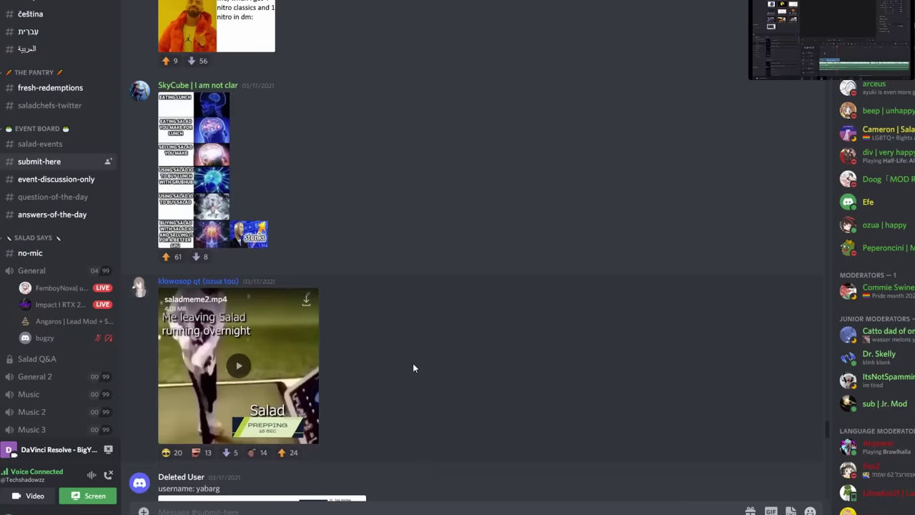
{"action": "left_click", "coordinate": [264, 369]}
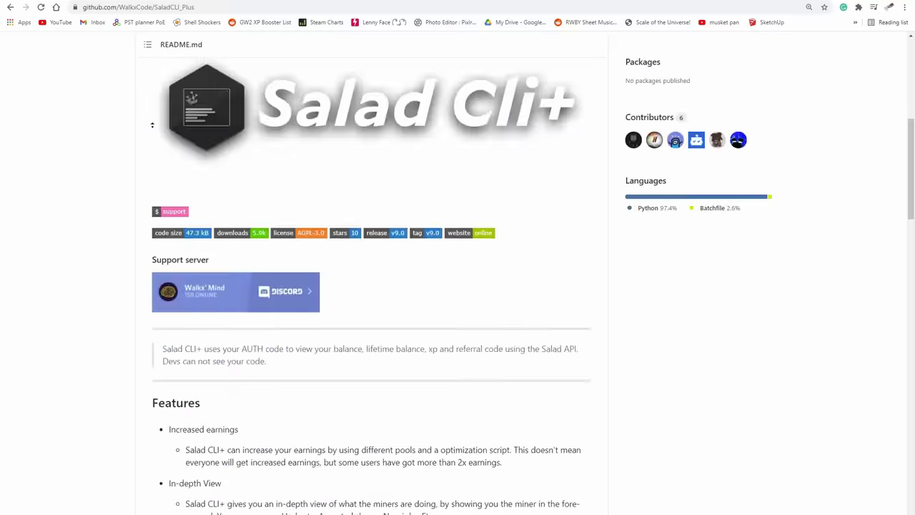
Step: Select the SaladCLI_Plus repo address, then scroll the README to the install and configuring sections
{"action": "left_click_drag", "start_coordinate": [194, 7], "coordinate": [62, 10]}
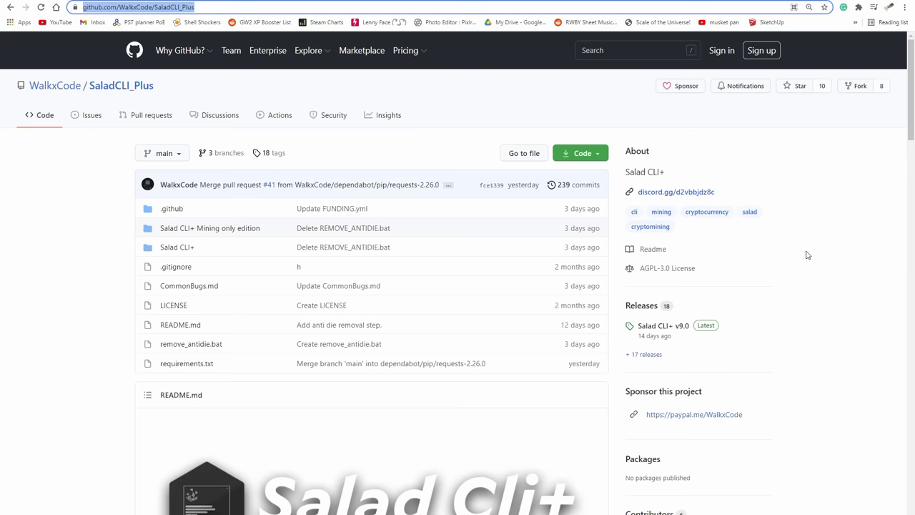
{"action": "left_click", "coordinate": [315, 217]}
{"action": "scroll", "coordinate": [235, 183], "scroll_direction": "down", "scroll_amount": 6}
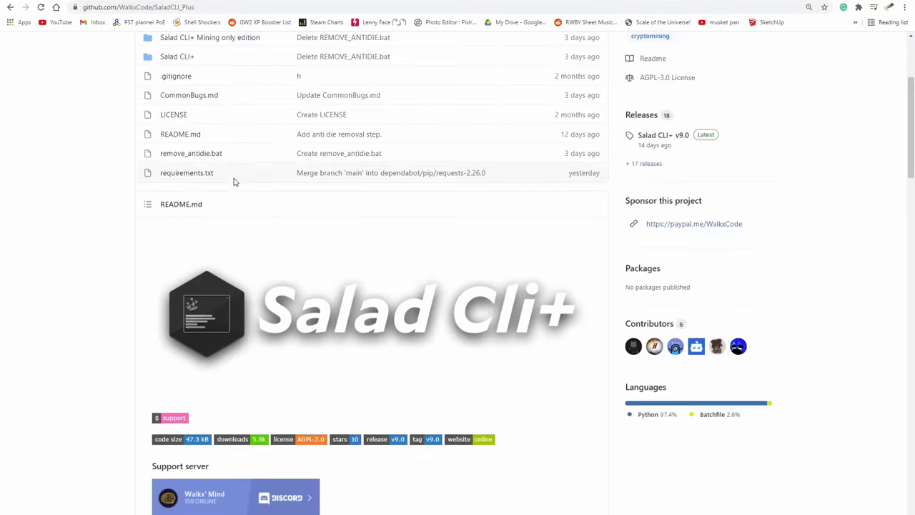
{"action": "scroll", "coordinate": [397, 219], "scroll_direction": "down", "scroll_amount": 5}
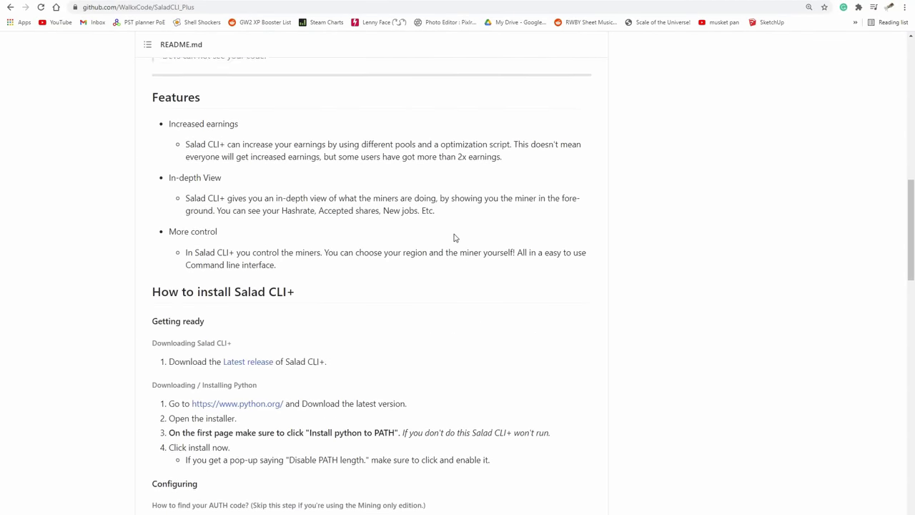
{"action": "scroll", "coordinate": [455, 237], "scroll_direction": "down", "scroll_amount": 4}
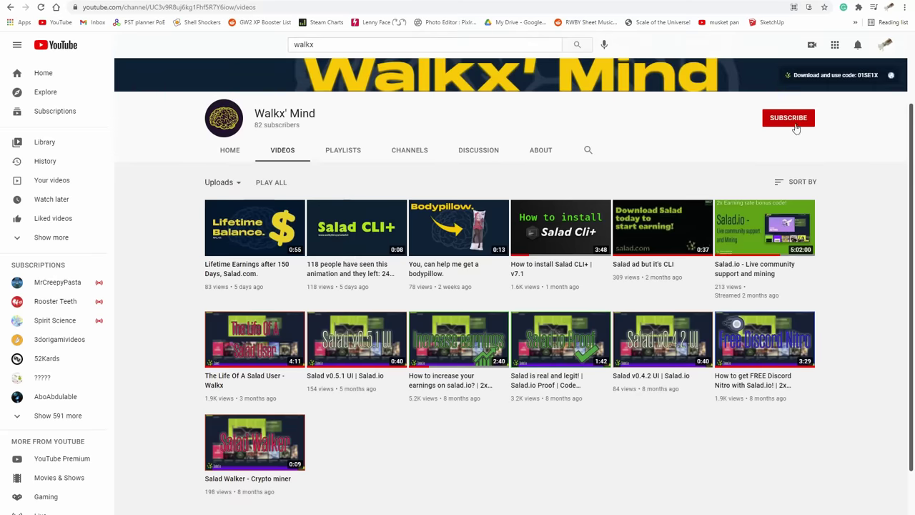
Step: Subscribe to the Salad CLI+ creator's channel and select the v7.1 install video's address
{"action": "left_click", "coordinate": [789, 119]}
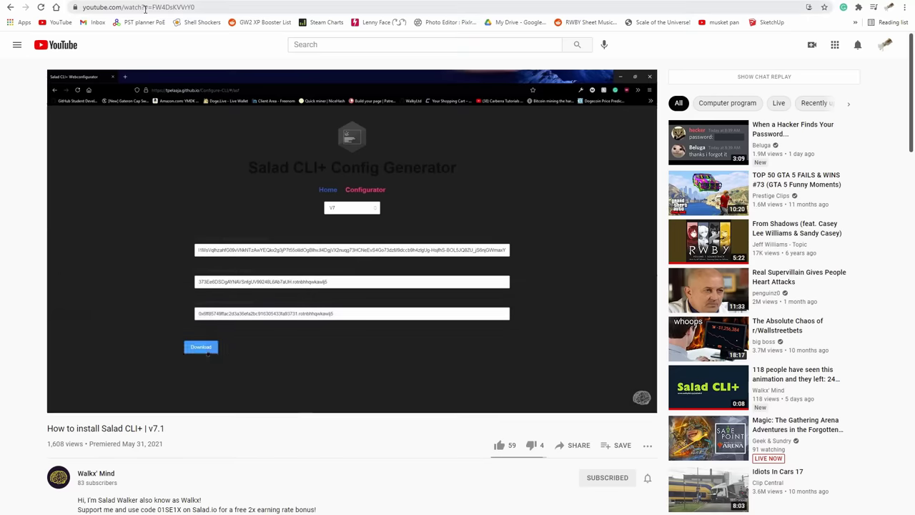
{"action": "left_click", "coordinate": [145, 8]}
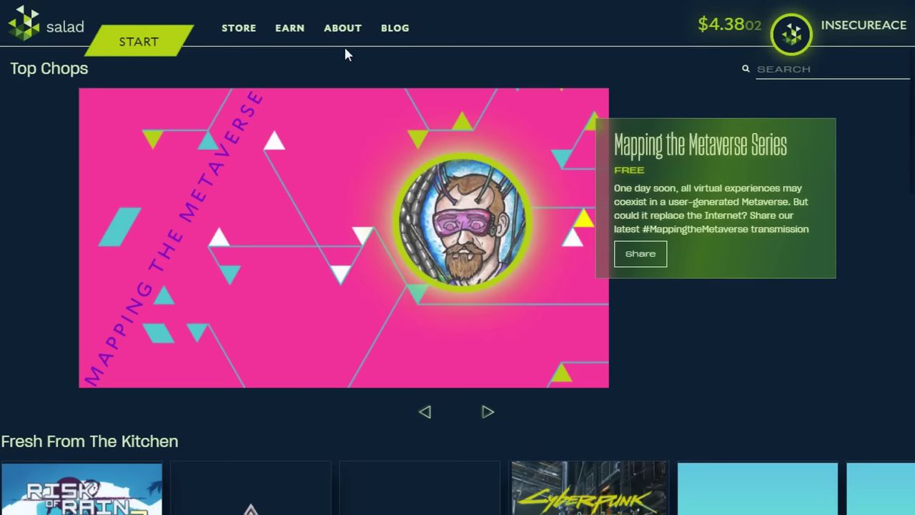
Step: Open the TECH creator's $0.10 item from the store's Support Creators section
{"action": "mouse_move", "coordinate": [238, 36]}
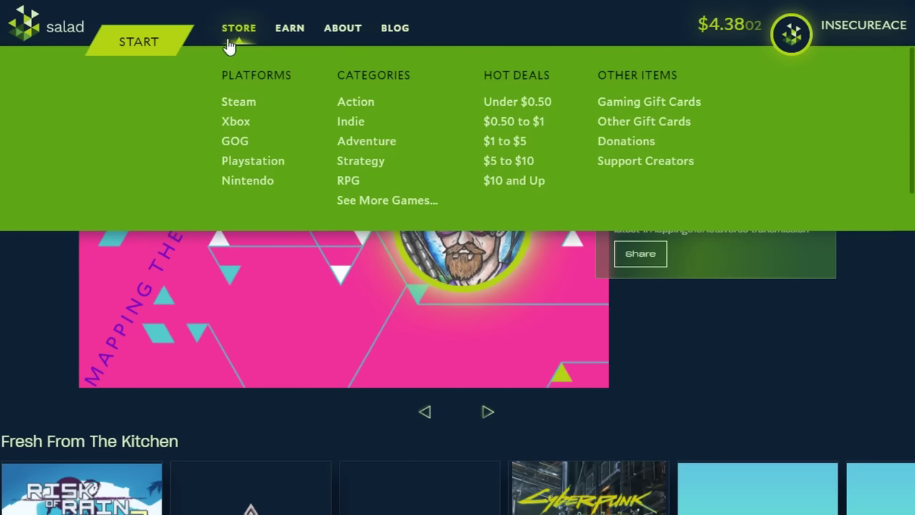
{"action": "left_click", "coordinate": [636, 163]}
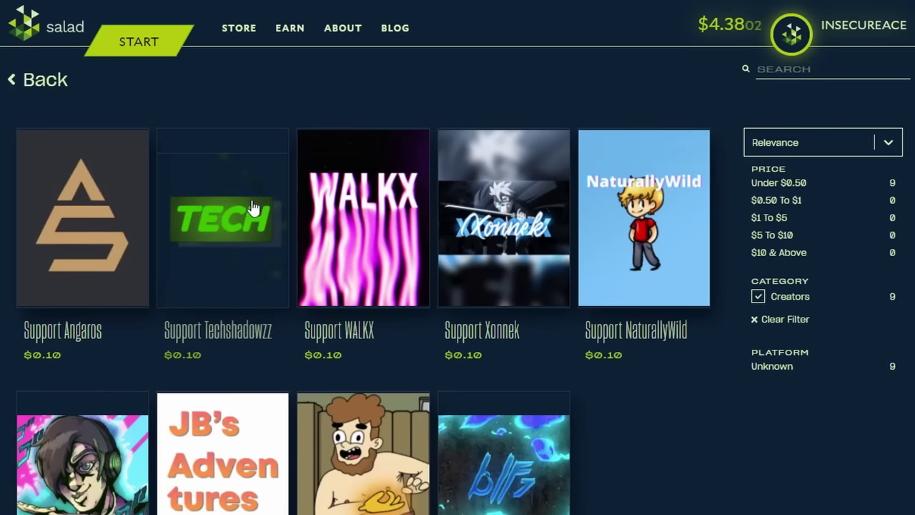
{"action": "left_click", "coordinate": [252, 207]}
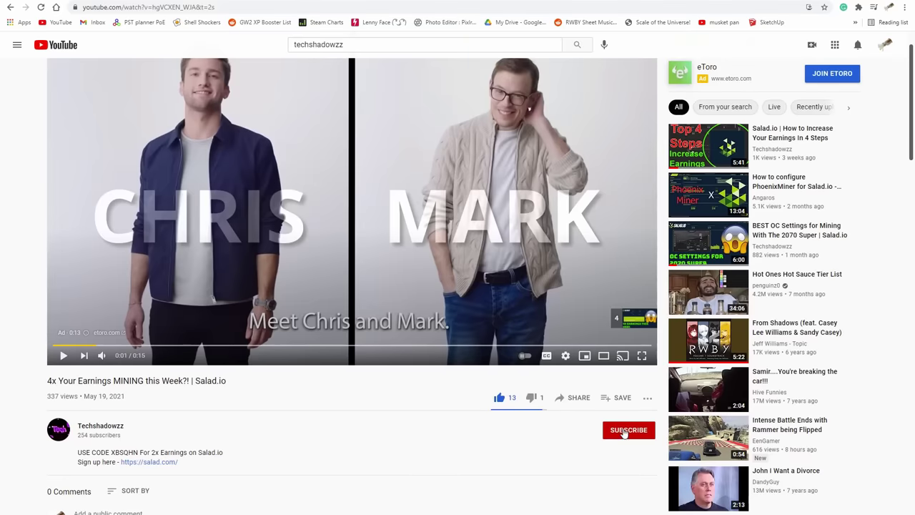
Step: Start a public comment on the Salad video reading 'I used your referral cod'
{"action": "scroll", "coordinate": [408, 340], "scroll_direction": "down", "scroll_amount": 3}
{"action": "left_click", "coordinate": [147, 323]}
{"action": "type", "text": "I used your re"}
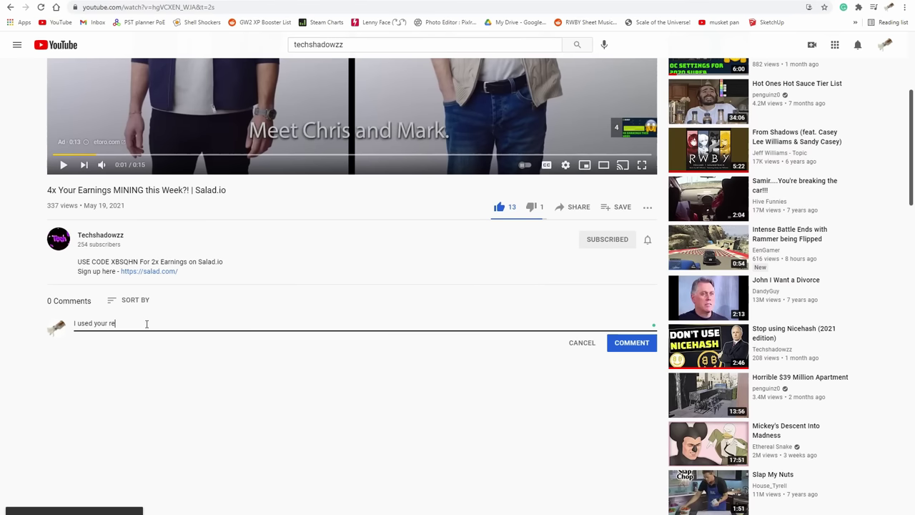
{"action": "type", "text": "ferral cod"}
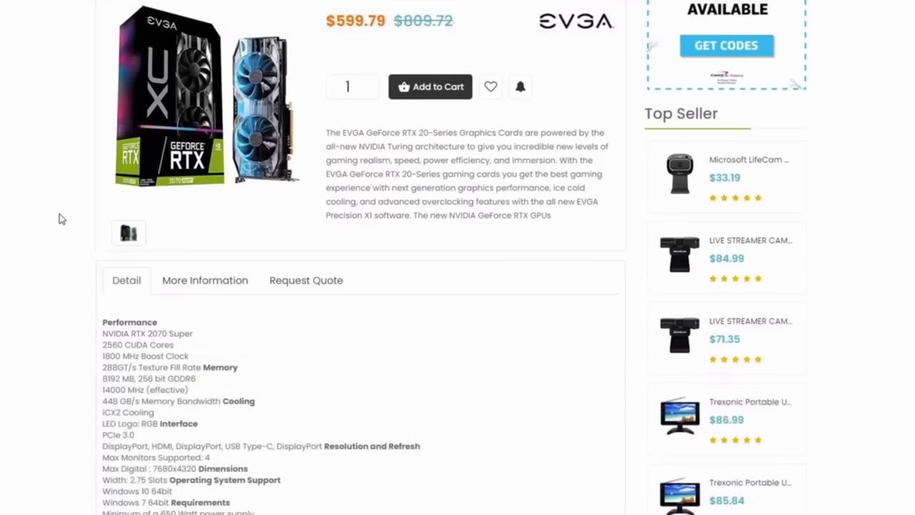
Step: Scroll further down the Salad earnings video page below the referral-code comment
{"action": "scroll", "coordinate": [60, 218], "scroll_direction": "down", "scroll_amount": 3}
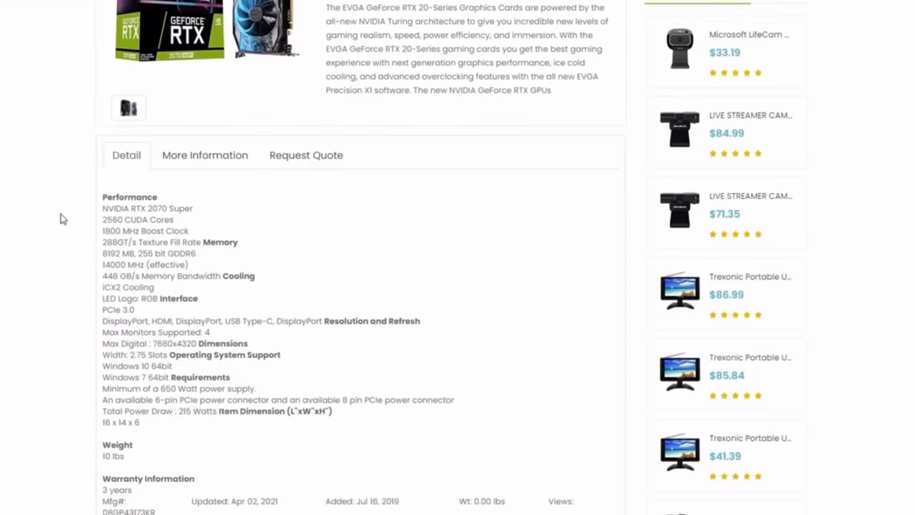
Step: Read through the EVGA RTX 2070 Super specifications, then open a new browser tab
{"action": "scroll", "coordinate": [60, 219], "scroll_direction": "down", "scroll_amount": 1}
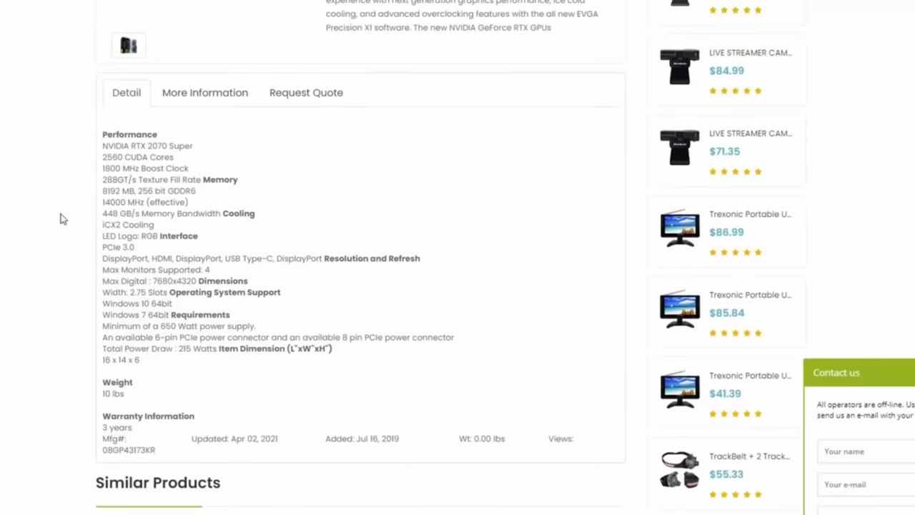
{"action": "scroll", "coordinate": [60, 219], "scroll_direction": "down", "scroll_amount": 1}
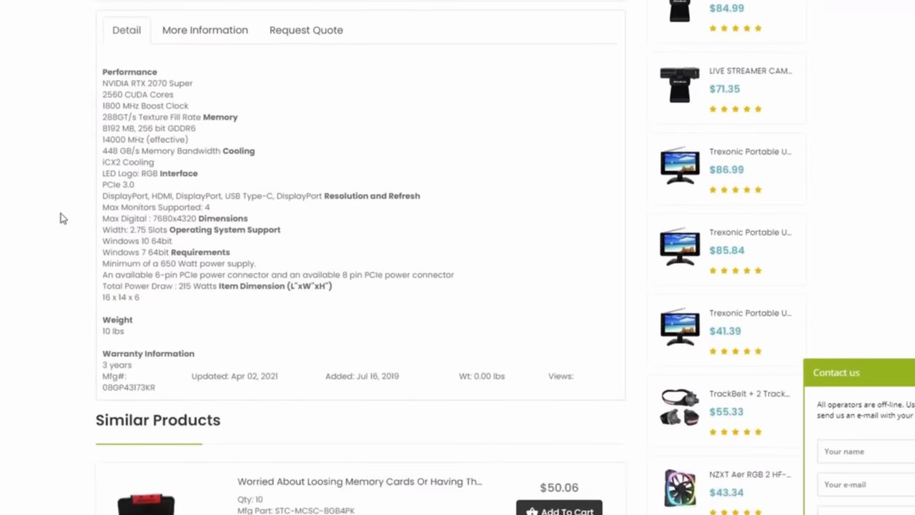
{"action": "scroll", "coordinate": [61, 219], "scroll_direction": "down", "scroll_amount": 1}
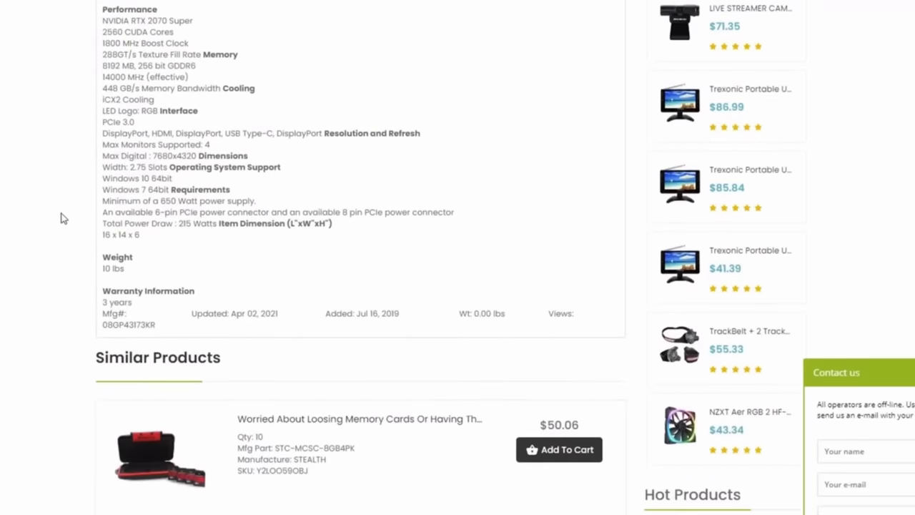
{"action": "scroll", "coordinate": [62, 219], "scroll_direction": "down", "scroll_amount": 1}
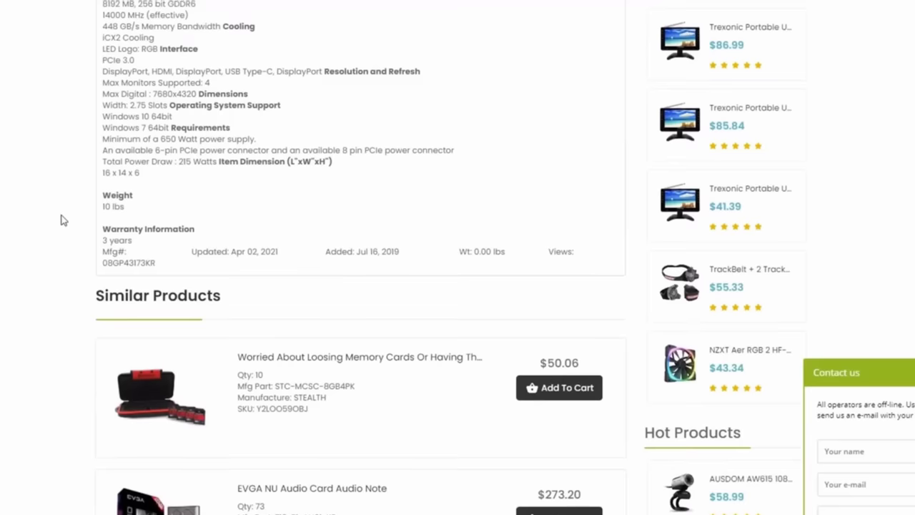
{"action": "scroll", "coordinate": [61, 219], "scroll_direction": "up", "scroll_amount": 1}
{"action": "scroll", "coordinate": [62, 218], "scroll_direction": "up", "scroll_amount": 1}
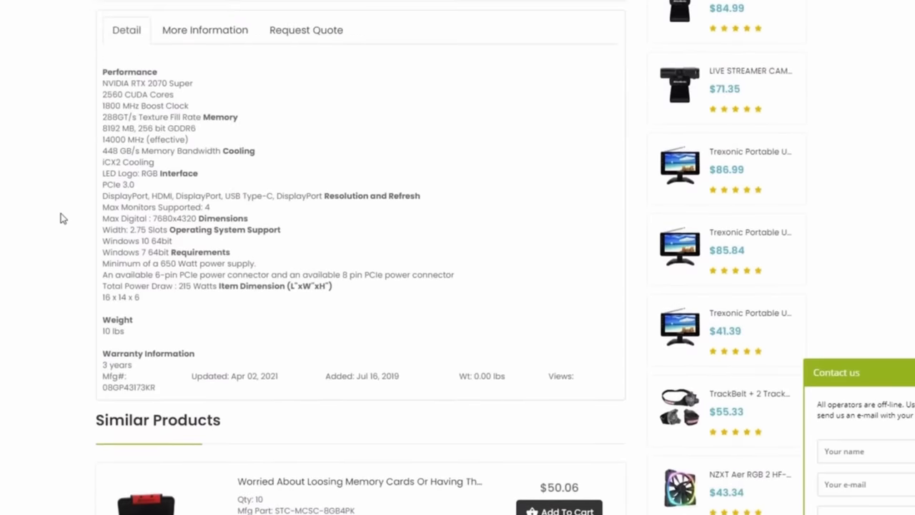
{"action": "scroll", "coordinate": [61, 219], "scroll_direction": "up", "scroll_amount": 1}
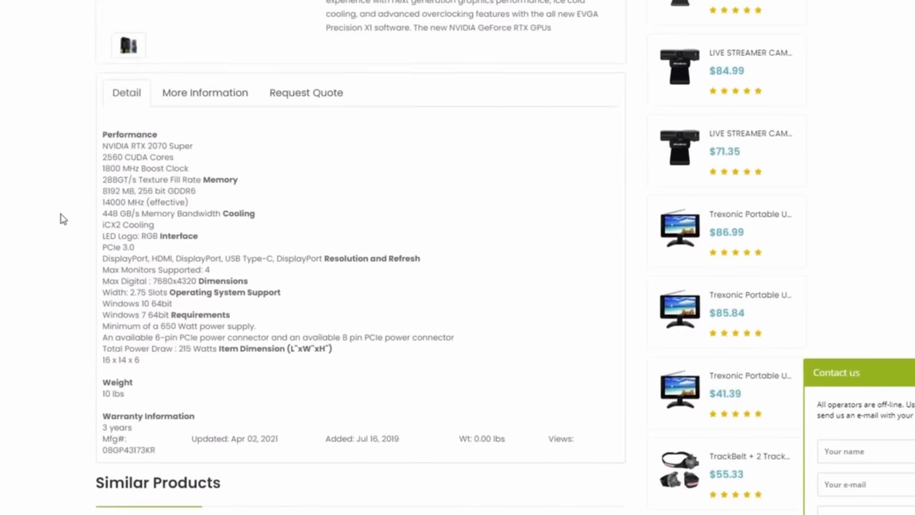
{"action": "scroll", "coordinate": [61, 219], "scroll_direction": "up", "scroll_amount": 1}
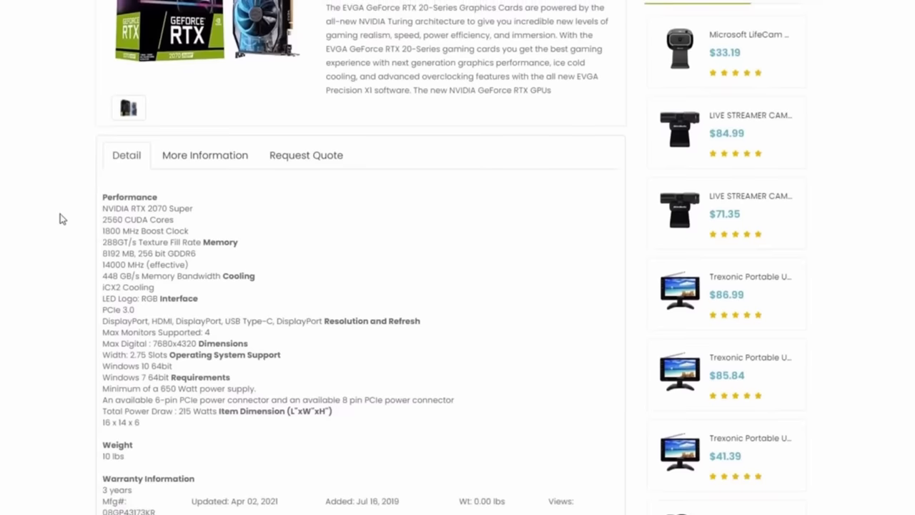
{"action": "scroll", "coordinate": [61, 219], "scroll_direction": "up", "scroll_amount": 2}
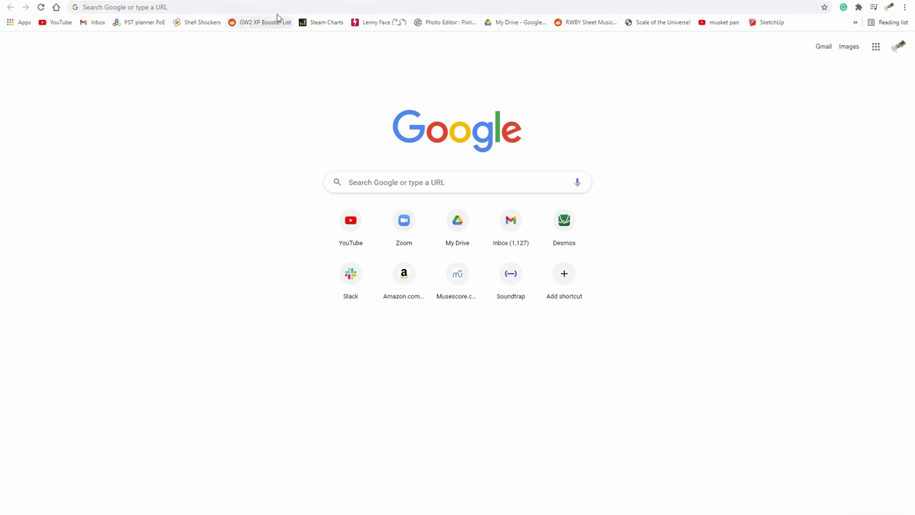
{"action": "left_click", "coordinate": [277, 9]}
Step: Search 'nicehash profitability' and open NiceHash's Profitability Calculator
{"action": "type", "text": "nicehash prof"}
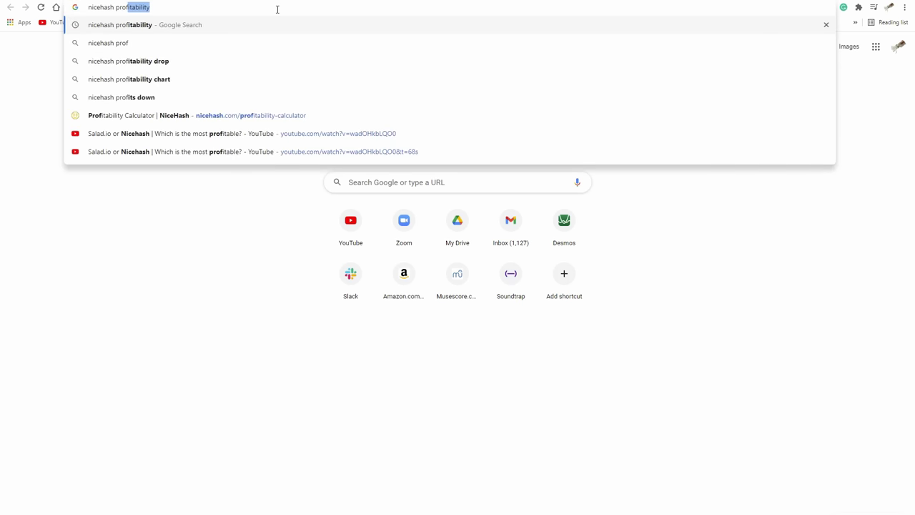
{"action": "key", "text": "Return"}
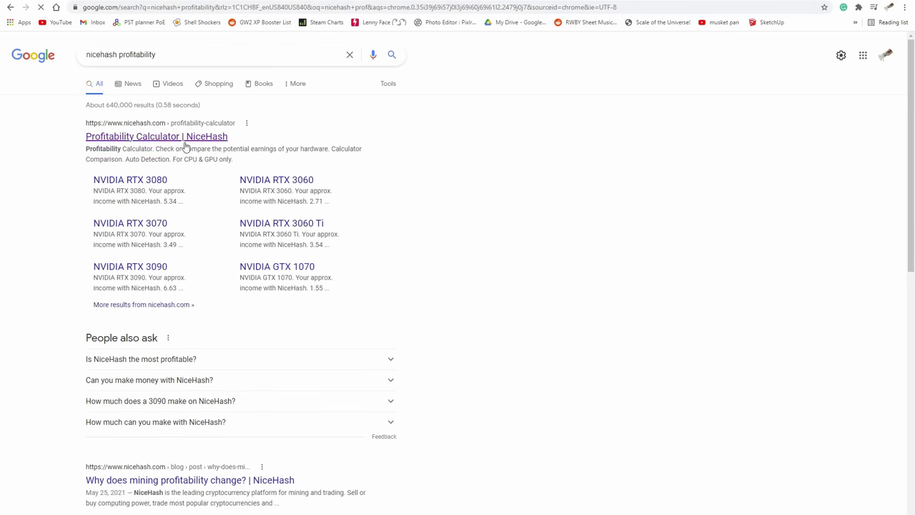
{"action": "left_click", "coordinate": [185, 139]}
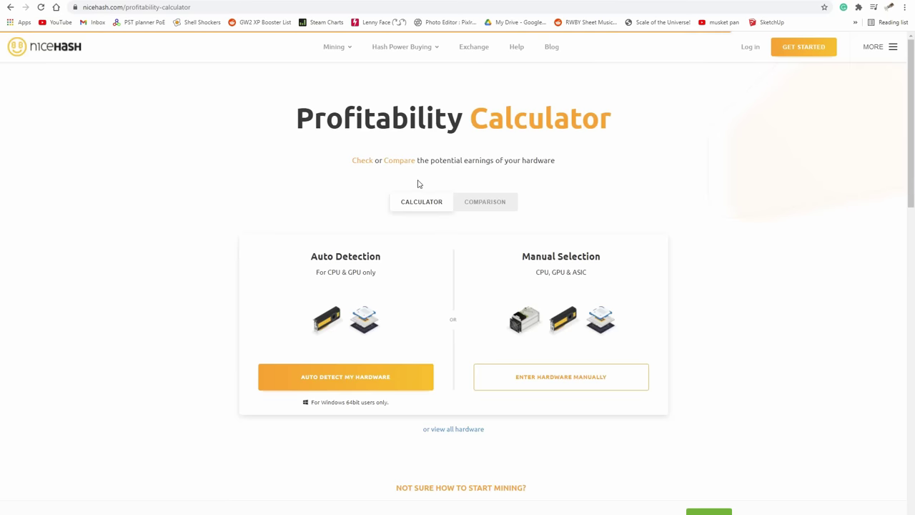
{"action": "scroll", "coordinate": [450, 247], "scroll_direction": "down", "scroll_amount": 1}
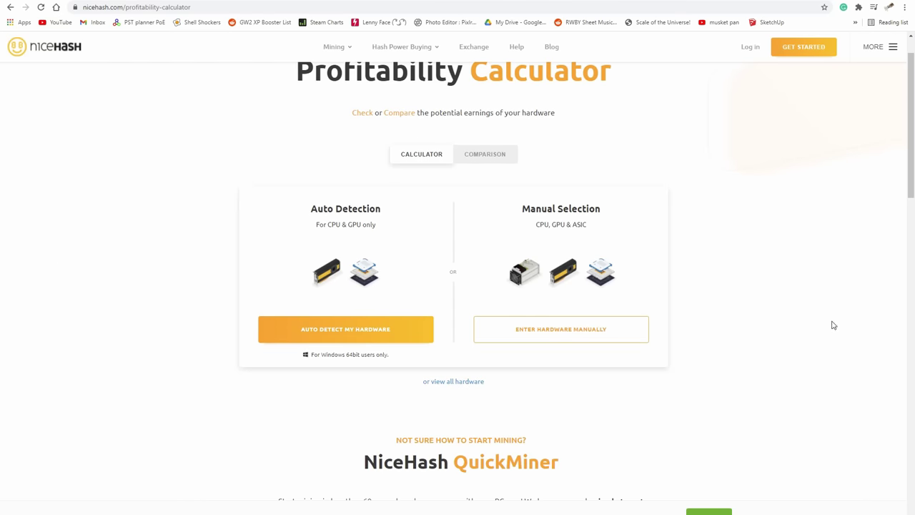
Step: Switch to manual hardware entry and set the electricity cost to 6
{"action": "left_click", "coordinate": [562, 329]}
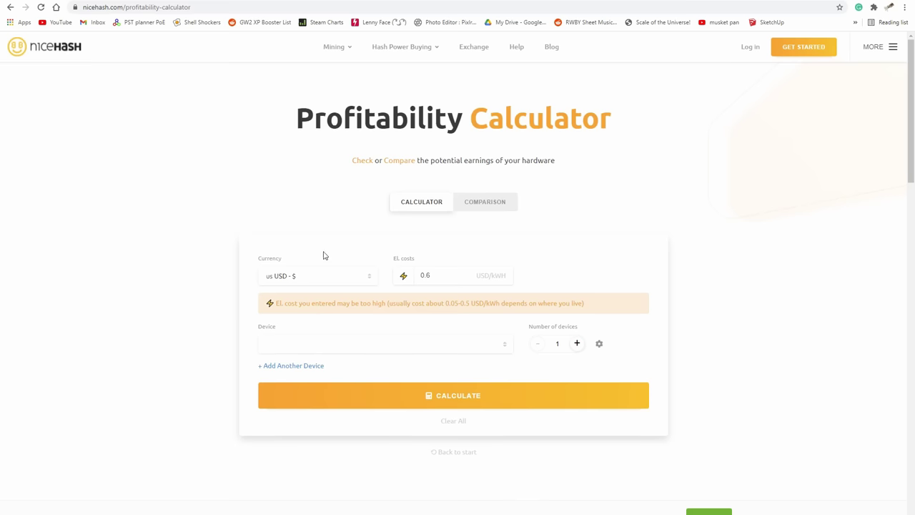
{"action": "left_click_drag", "start_coordinate": [464, 277], "coordinate": [374, 282]}
{"action": "type", "text": "6"}
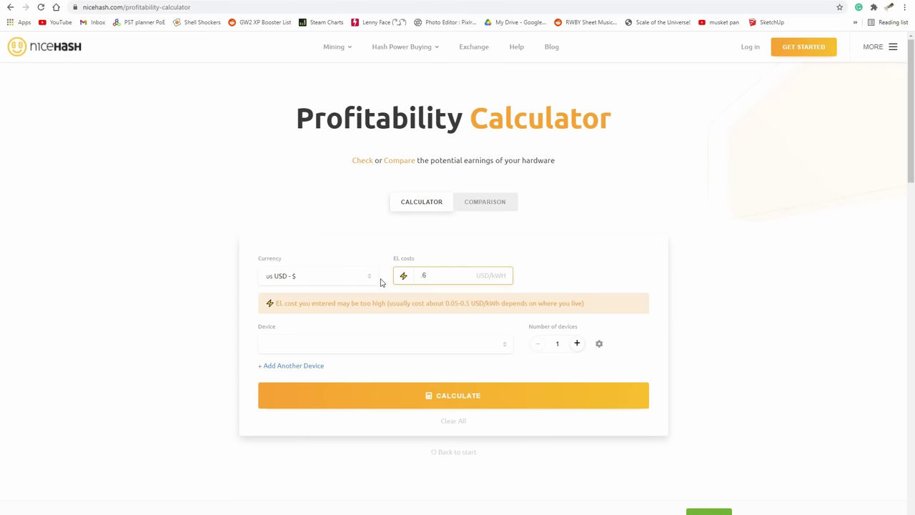
Step: Choose NVIDIA GTX 1070 as the device and calculate roughly 0.17 USD per day
{"action": "left_click", "coordinate": [306, 351]}
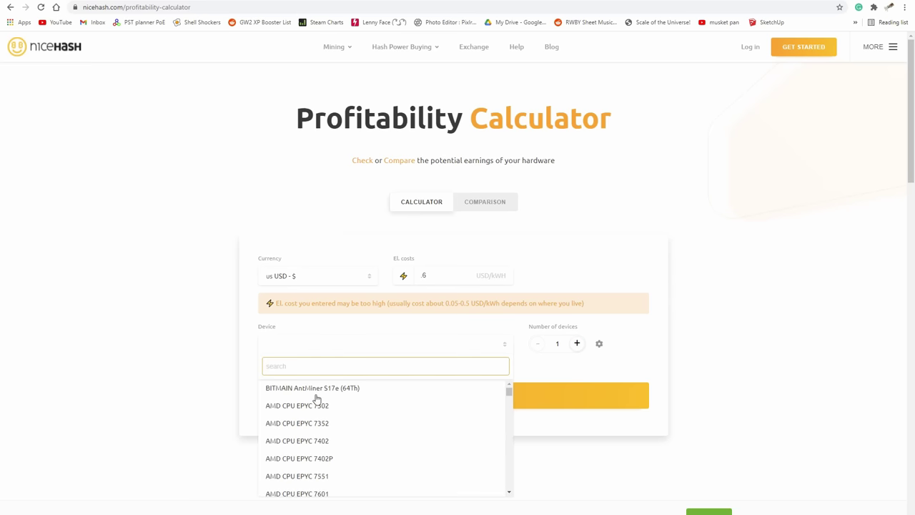
{"action": "scroll", "coordinate": [317, 408], "scroll_direction": "down", "scroll_amount": 2}
{"action": "type", "text": "gtx 1"}
{"action": "scroll", "coordinate": [320, 410], "scroll_direction": "up", "scroll_amount": 1}
{"action": "left_click", "coordinate": [322, 428]}
{"action": "left_click", "coordinate": [464, 398]}
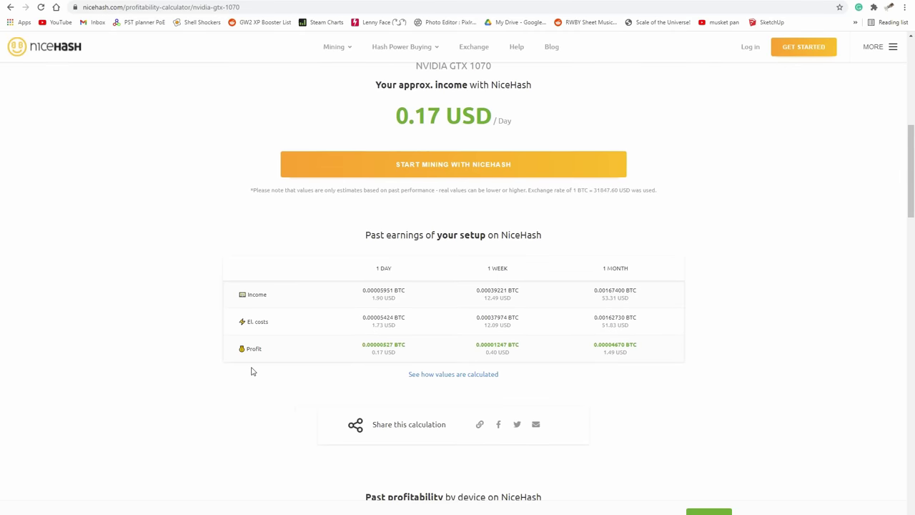
{"action": "scroll", "coordinate": [252, 371], "scroll_direction": "up", "scroll_amount": 2}
{"action": "scroll", "coordinate": [252, 371], "scroll_direction": "down", "scroll_amount": 1}
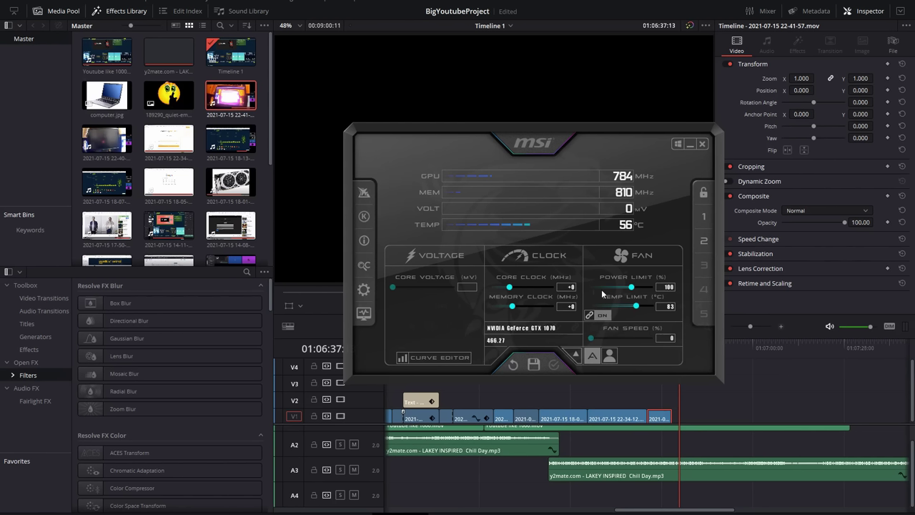
Step: Raise the GTX 1070's Power Limit slider from 100 to 104 percent
{"action": "left_click_drag", "start_coordinate": [630, 288], "coordinate": [634, 292]}
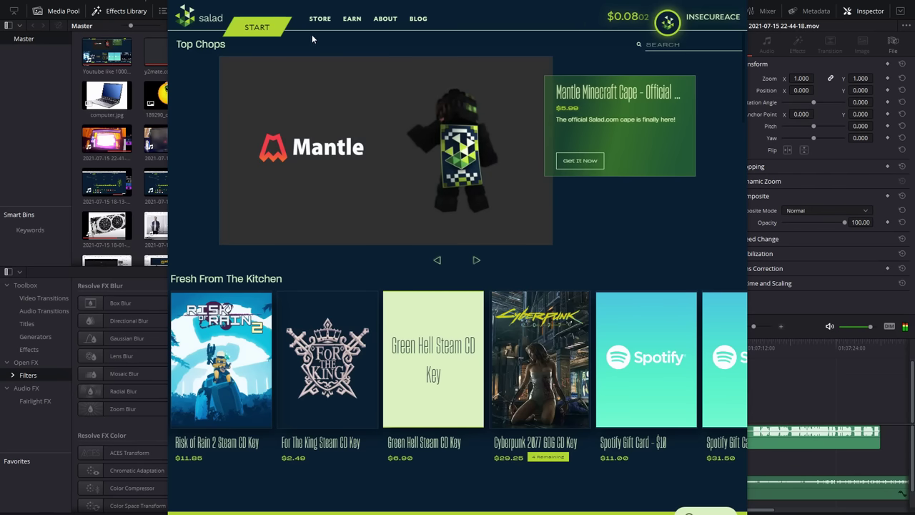
{"action": "mouse_move", "coordinate": [321, 24]}
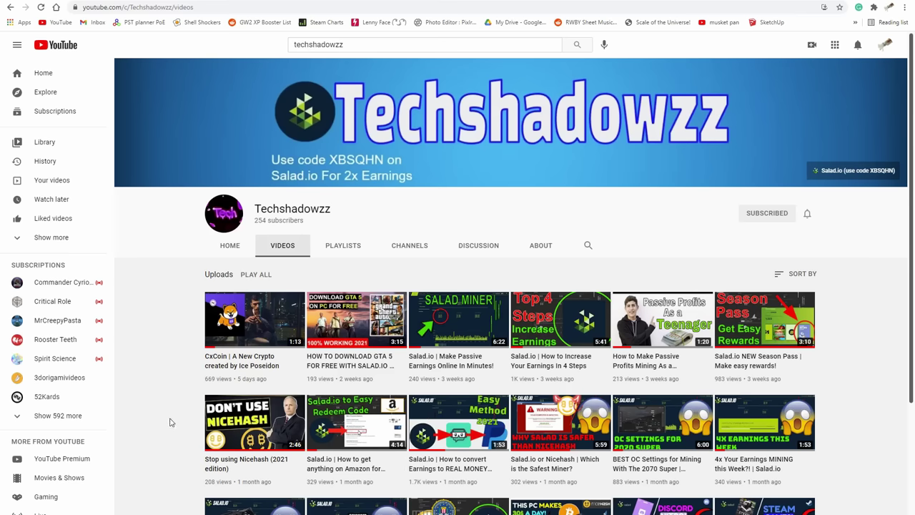
{"action": "scroll", "coordinate": [170, 422], "scroll_direction": "down", "scroll_amount": 3}
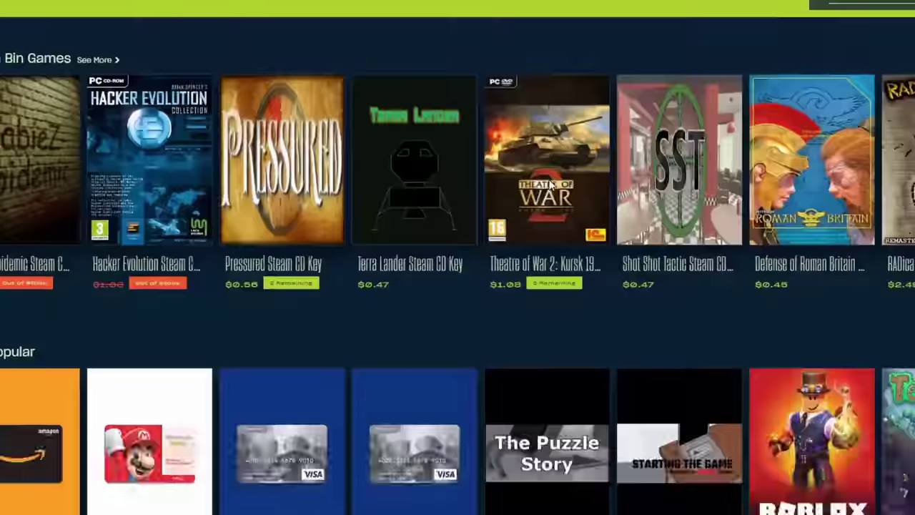
Step: Scroll further down the channel's Videos tab to see more Salad and NiceHash uploads
{"action": "scroll", "coordinate": [549, 184], "scroll_direction": "down", "scroll_amount": 15}
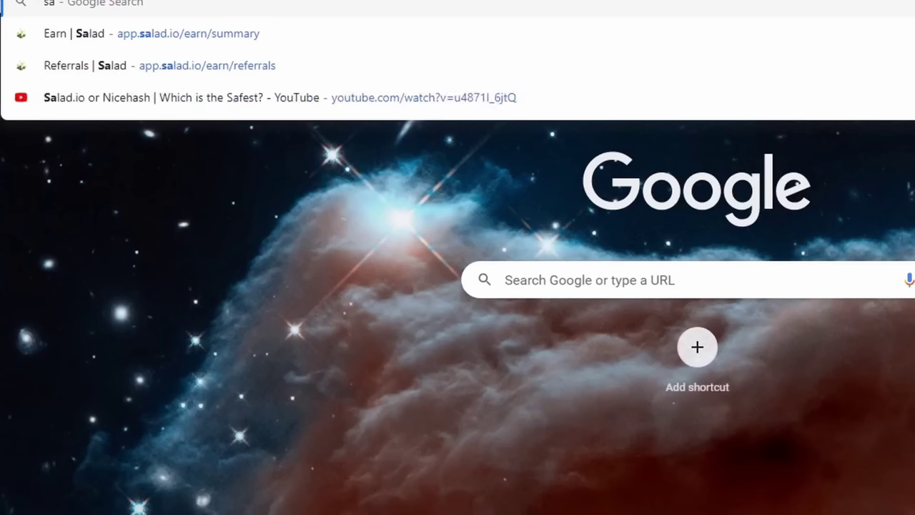
Step: Search the web for 'salad login', then begin a 'donation' search in Streamlabs
{"action": "type", "text": "lad login p"}
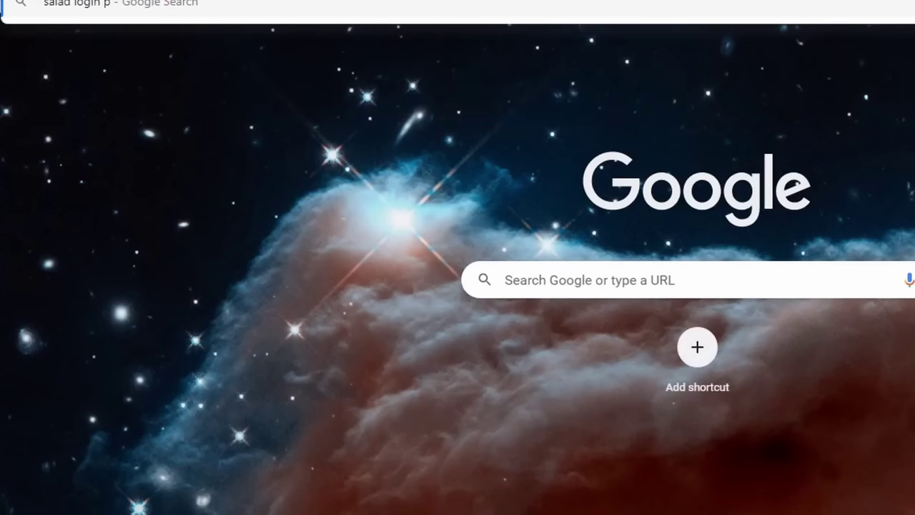
{"action": "key", "text": "Return"}
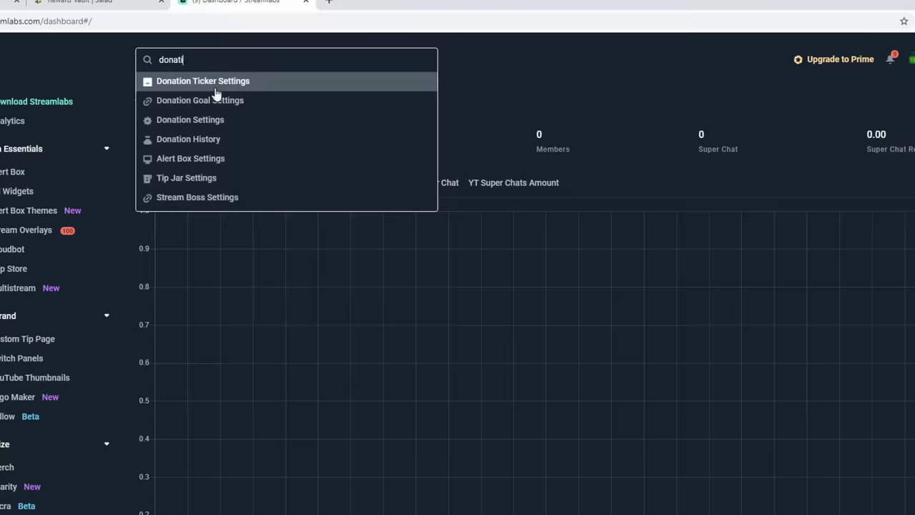
{"action": "type", "text": "onation"}
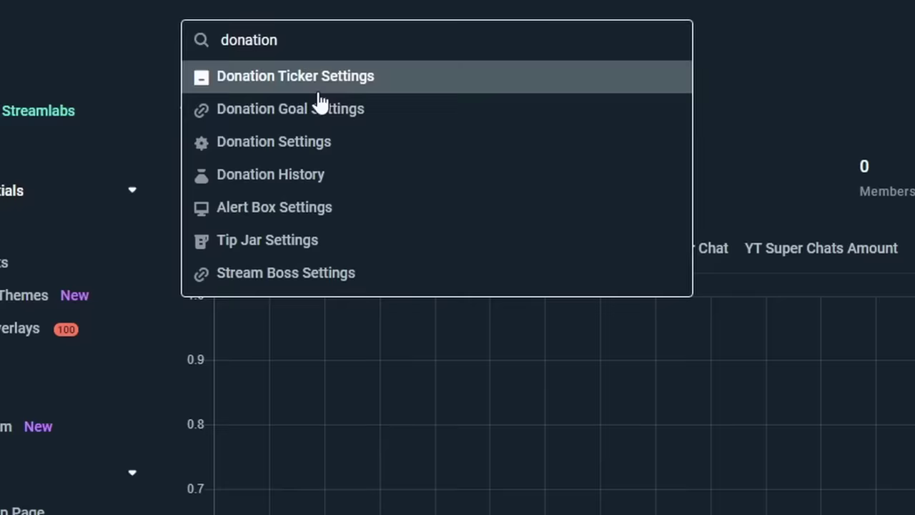
Step: From Streamlabs Donation Settings, start a 25.00 USD donation with the message 'yo'
{"action": "left_click", "coordinate": [289, 146]}
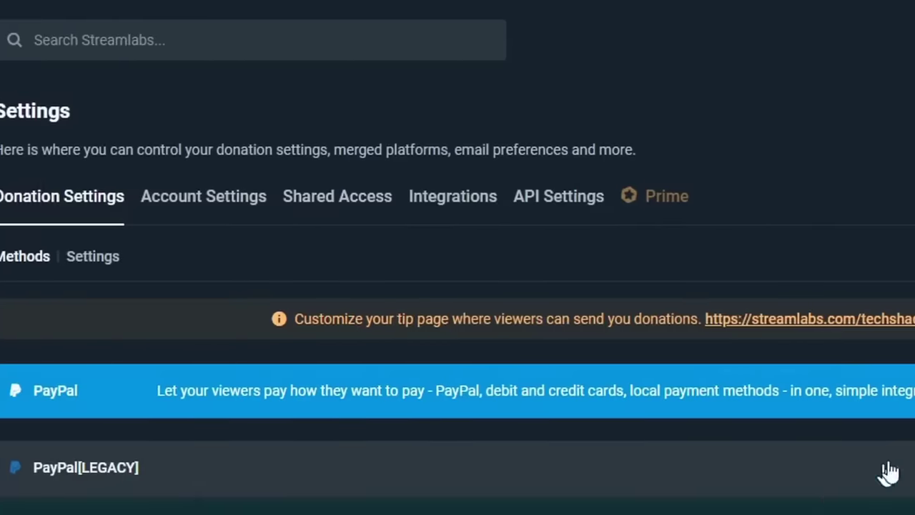
{"action": "left_click", "coordinate": [439, 317]}
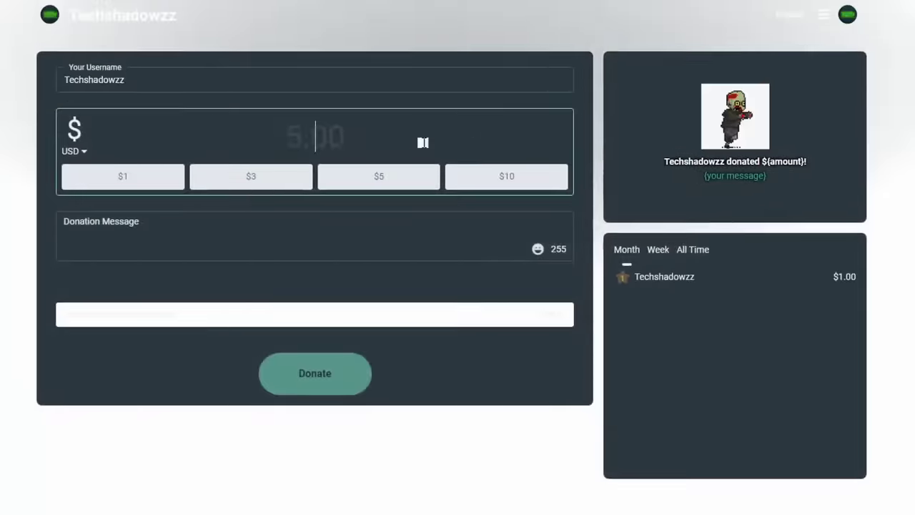
{"action": "type", "text": "25"}
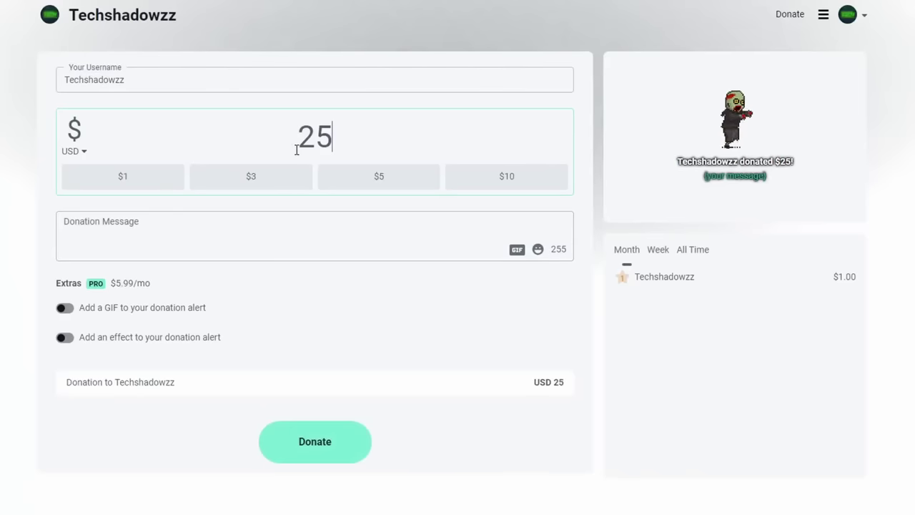
{"action": "left_click", "coordinate": [222, 218]}
{"action": "type", "text": "yo"}
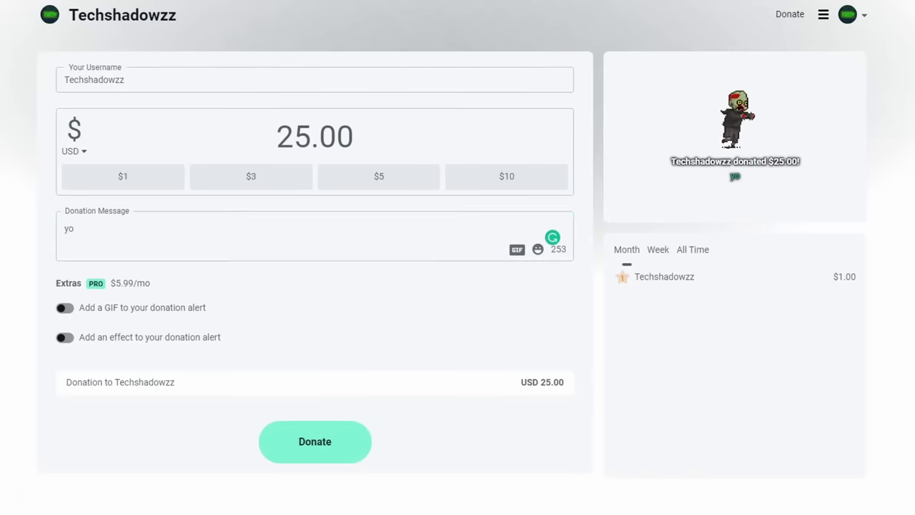
{"action": "left_click", "coordinate": [278, 444]}
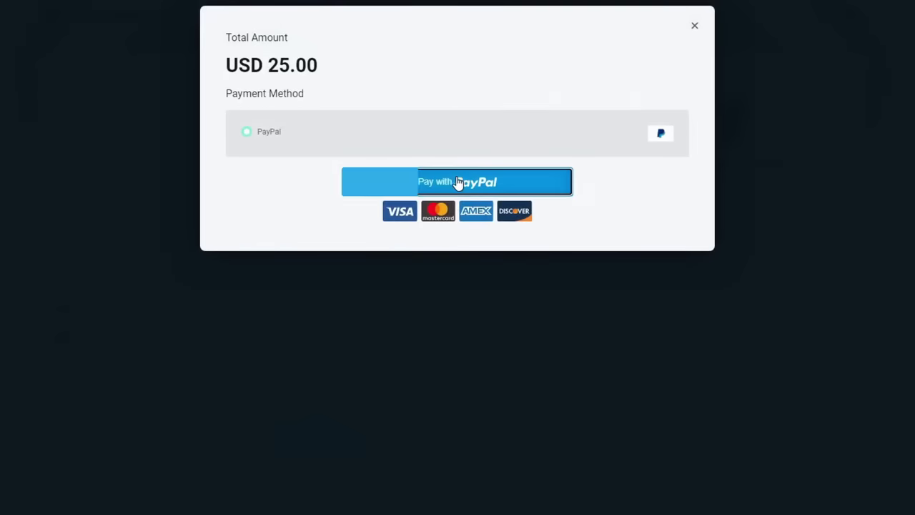
Step: Pay the donation through PayPal as a guest, then accept the $43.23 waiting in PayPal
{"action": "left_click", "coordinate": [460, 184]}
{"action": "scroll", "coordinate": [447, 215], "scroll_direction": "down", "scroll_amount": 10}
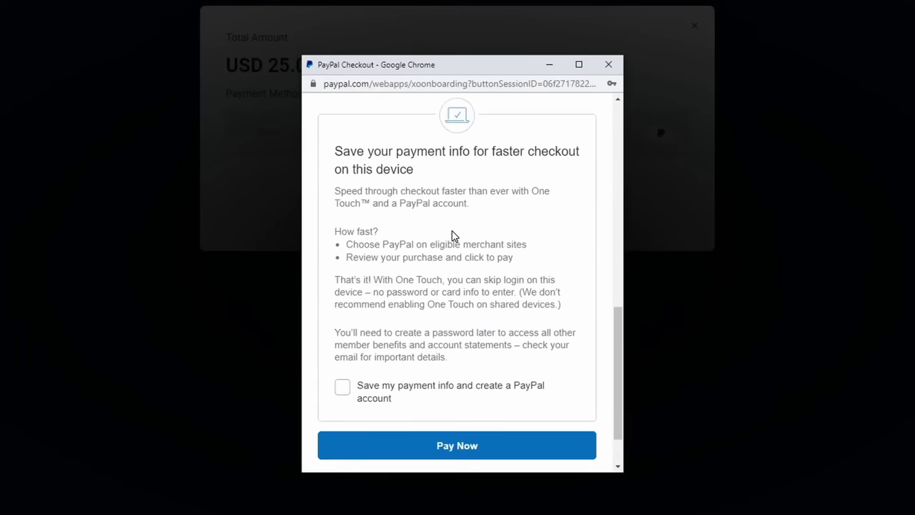
{"action": "left_click", "coordinate": [449, 390]}
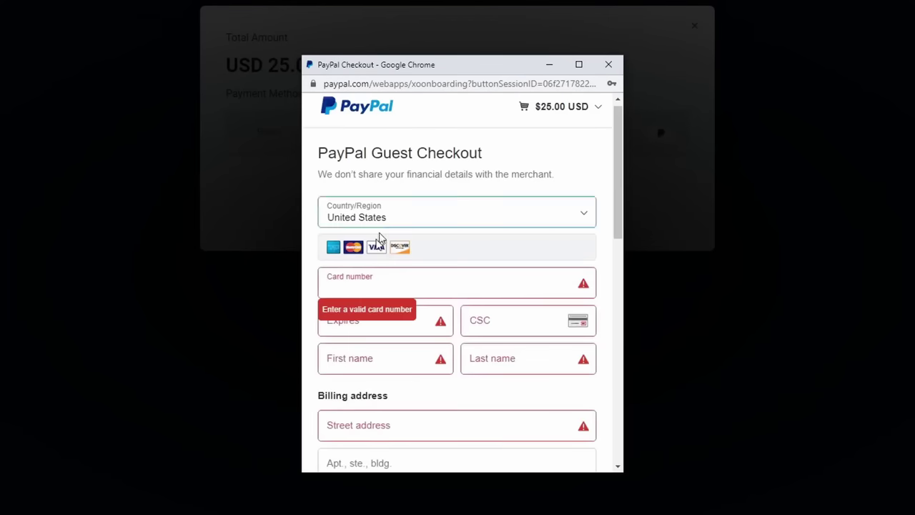
{"action": "scroll", "coordinate": [440, 286], "scroll_direction": "down", "scroll_amount": 10}
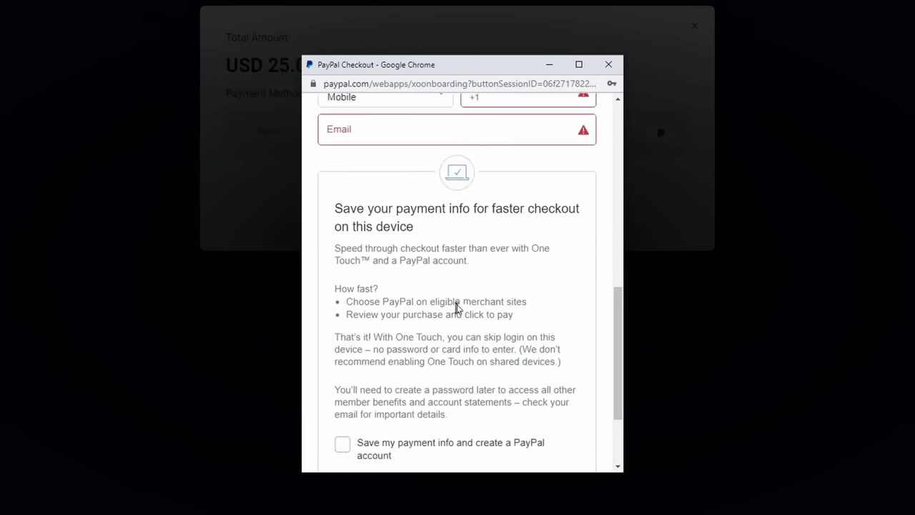
{"action": "left_click", "coordinate": [455, 381]}
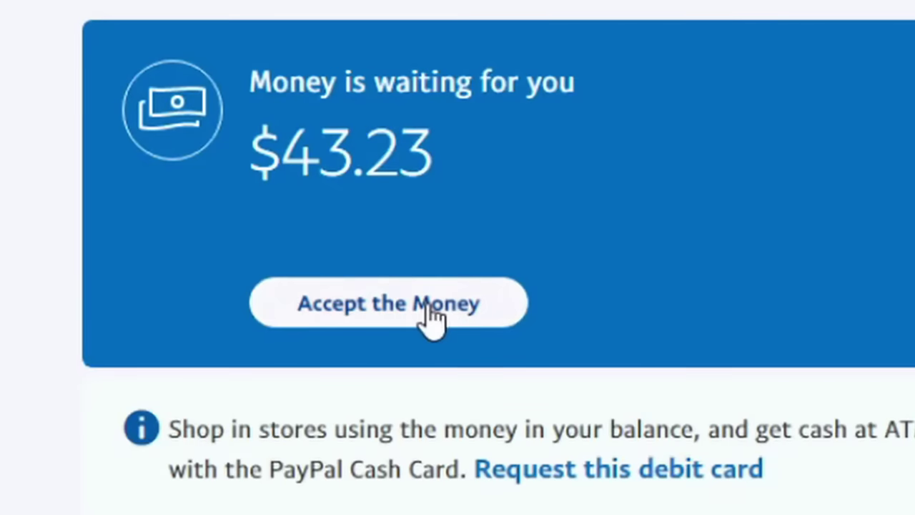
{"action": "left_click", "coordinate": [377, 302]}
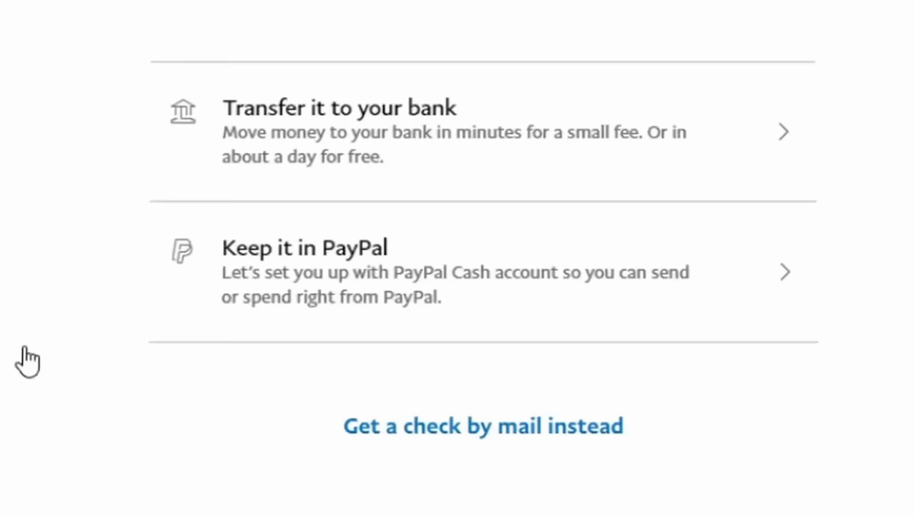